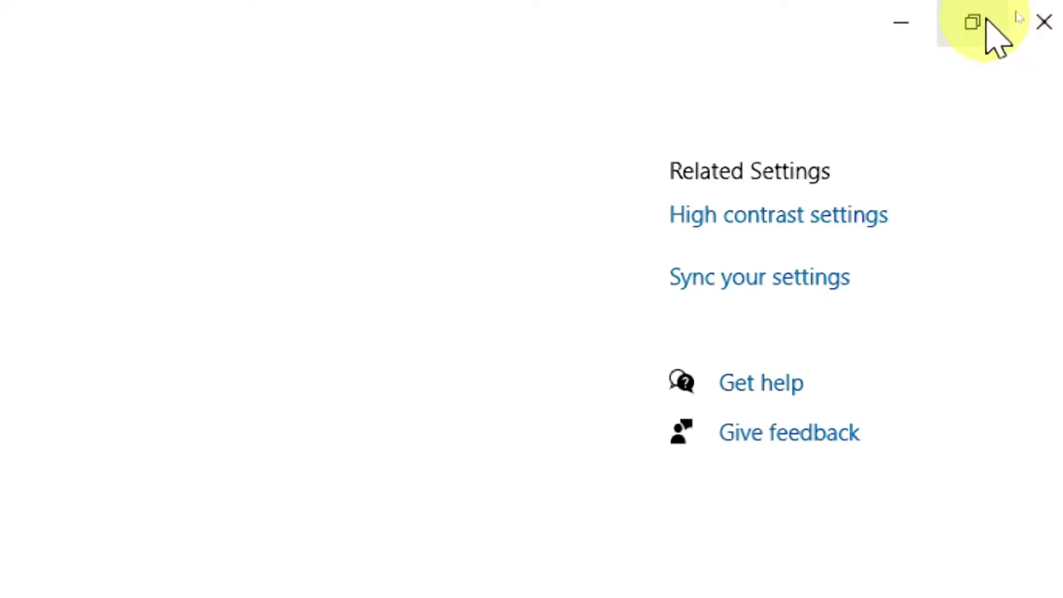
# Step: Restore the Settings window to its smaller size, maximize it again, and minimize it to reveal the desktop
pyautogui.click(984, 21)
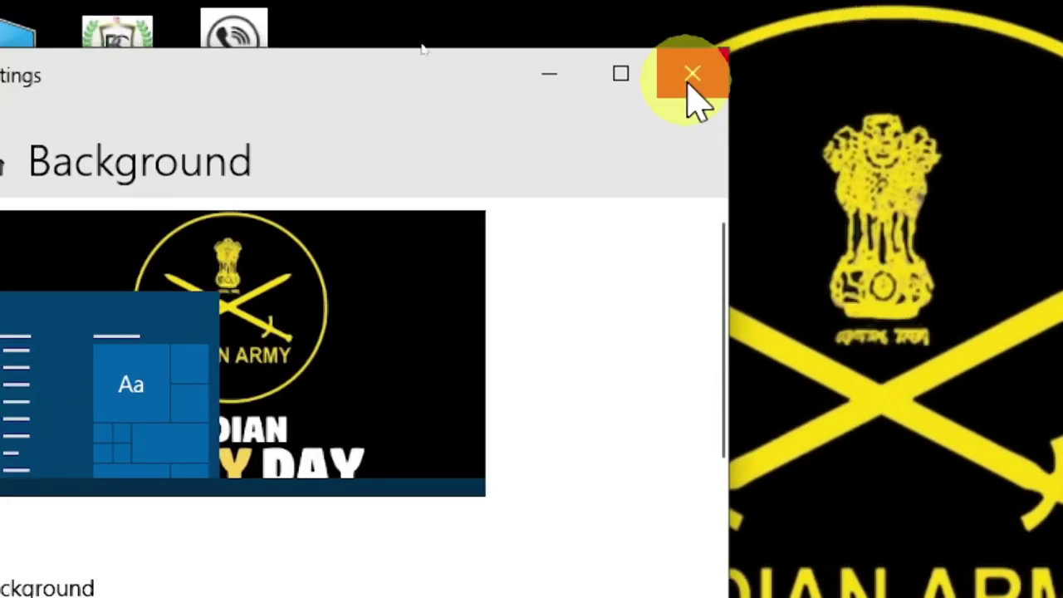
pyautogui.click(614, 83)
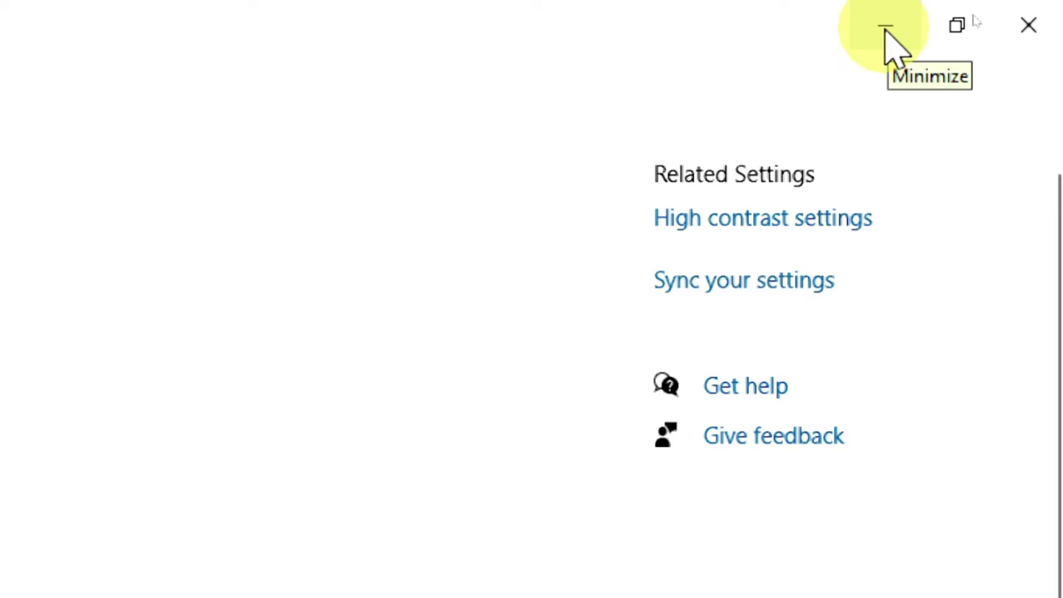
pyautogui.click(886, 30)
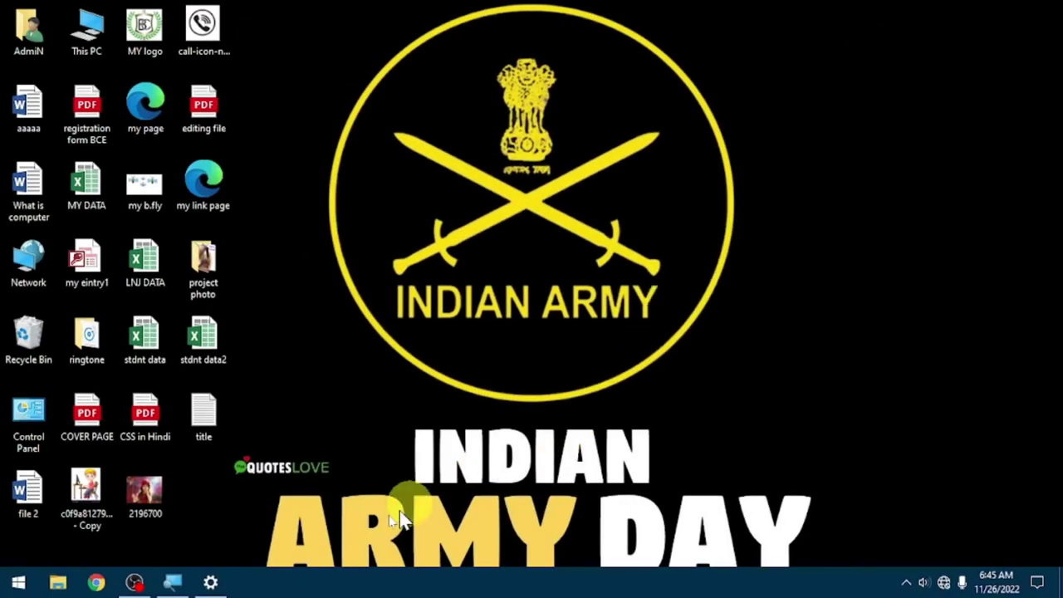
pyautogui.moveTo(217, 586)
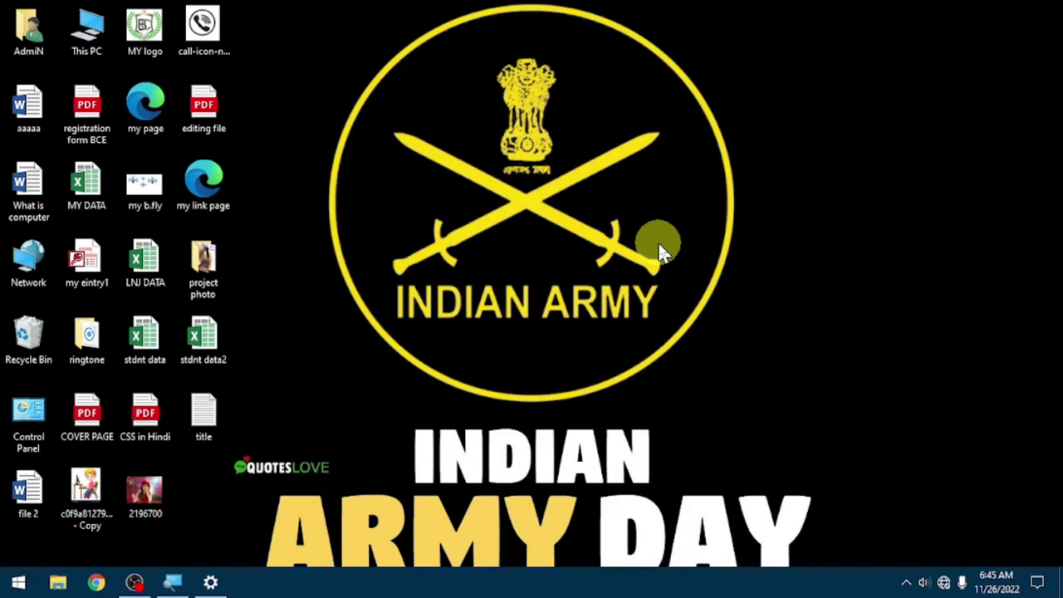
# Step: Reopen the desktop personalization settings, set the recent picture of the student with a laptop as background, and close Settings
pyautogui.rightClick(615, 199)
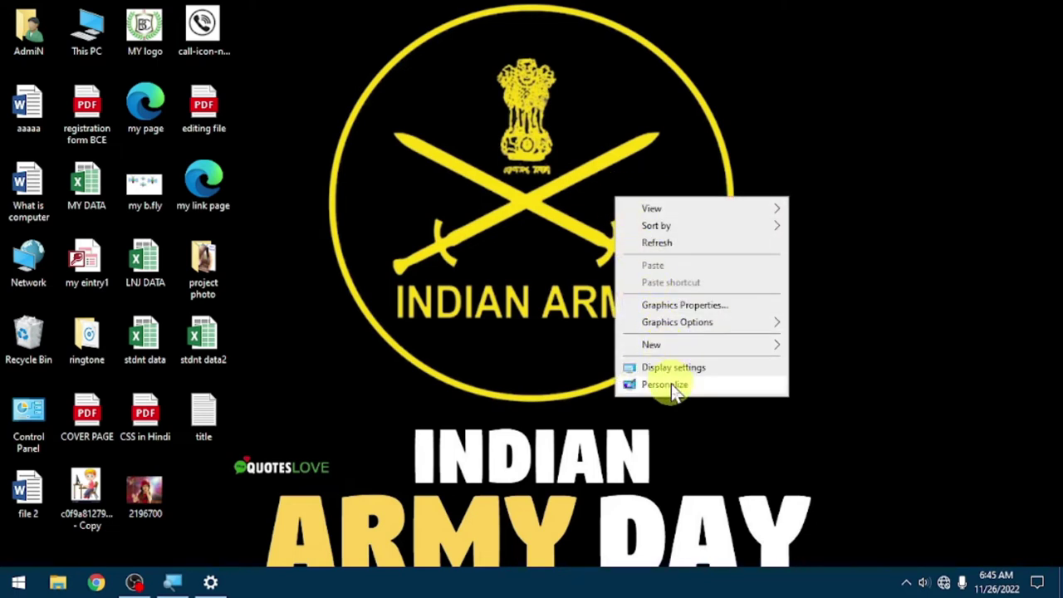
pyautogui.click(668, 385)
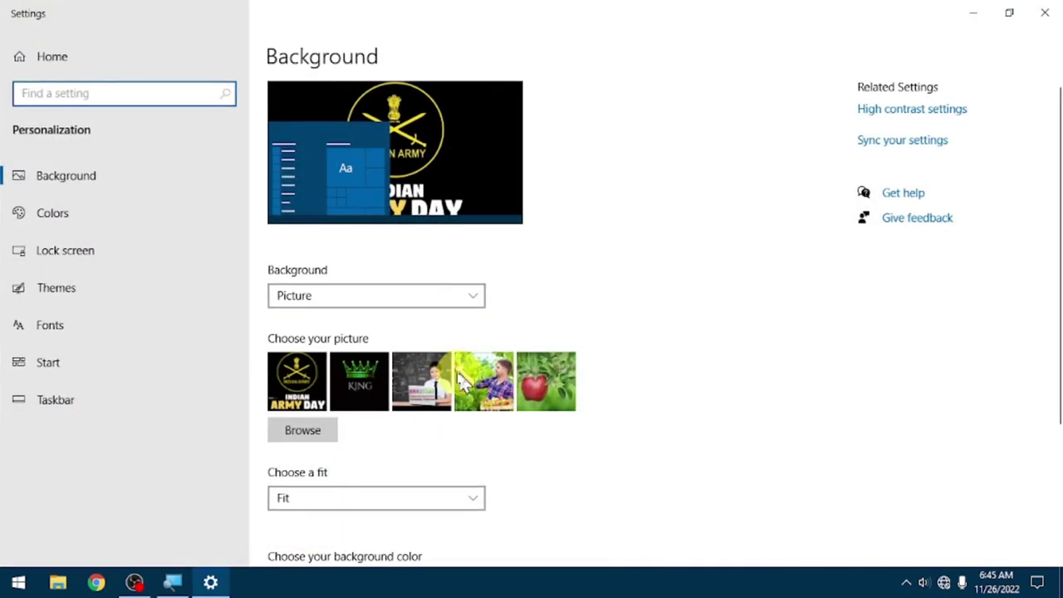
pyautogui.click(434, 378)
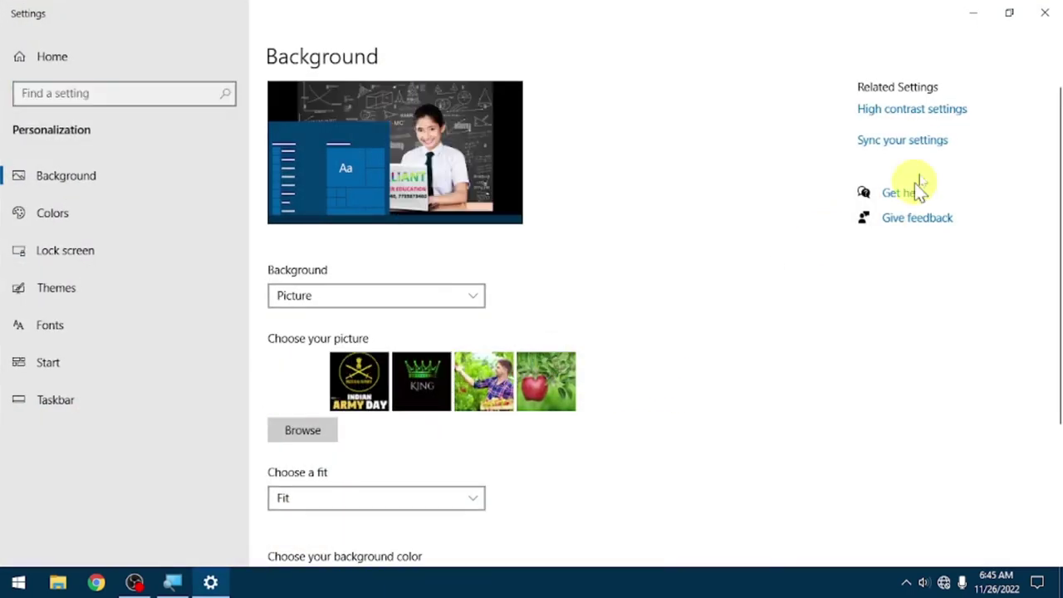
pyautogui.click(1048, 14)
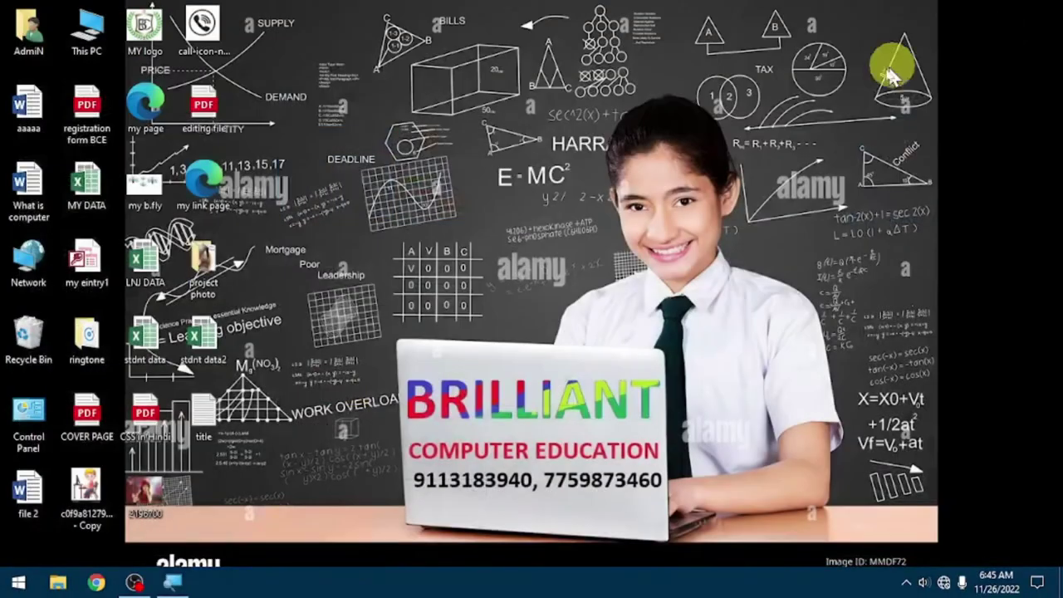
# Step: From the desktop's background settings, browse for a picture and search all of This PC for *.jpg files
pyautogui.rightClick(769, 148)
pyautogui.click(806, 327)
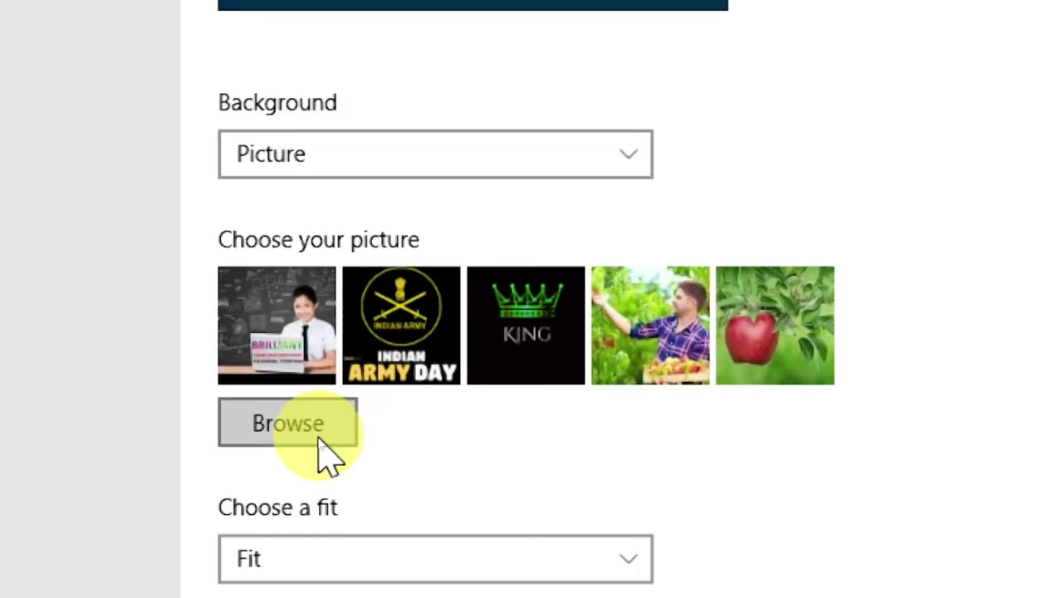
pyautogui.click(297, 436)
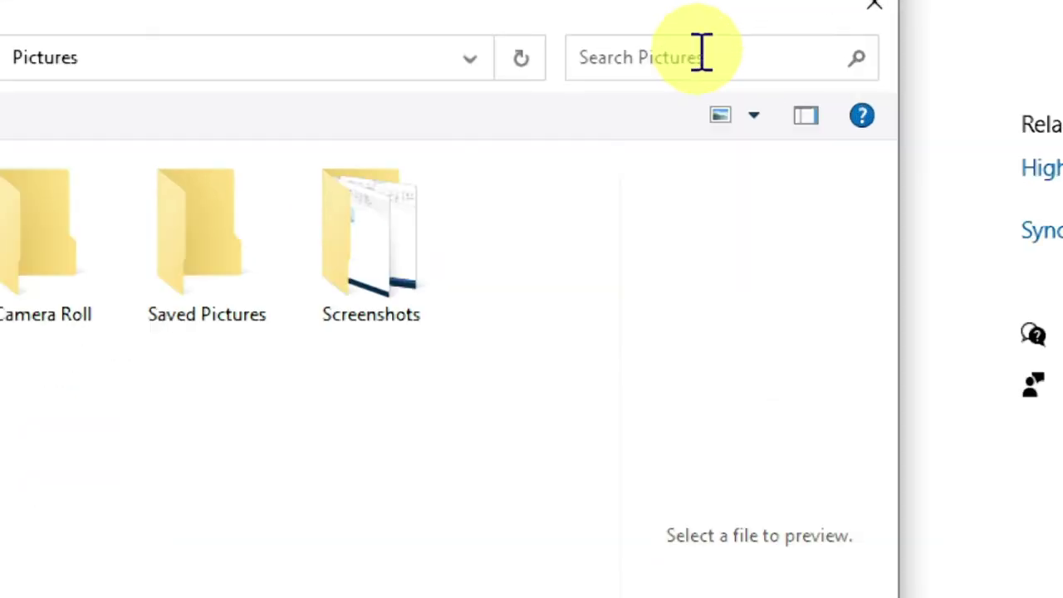
pyautogui.click(689, 58)
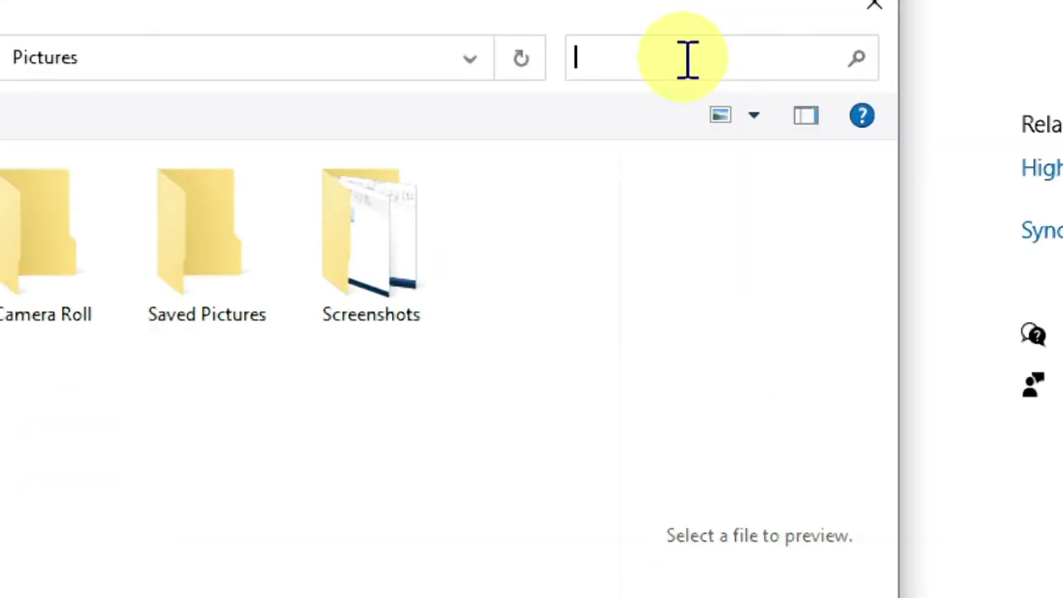
pyautogui.write('*.jpg')
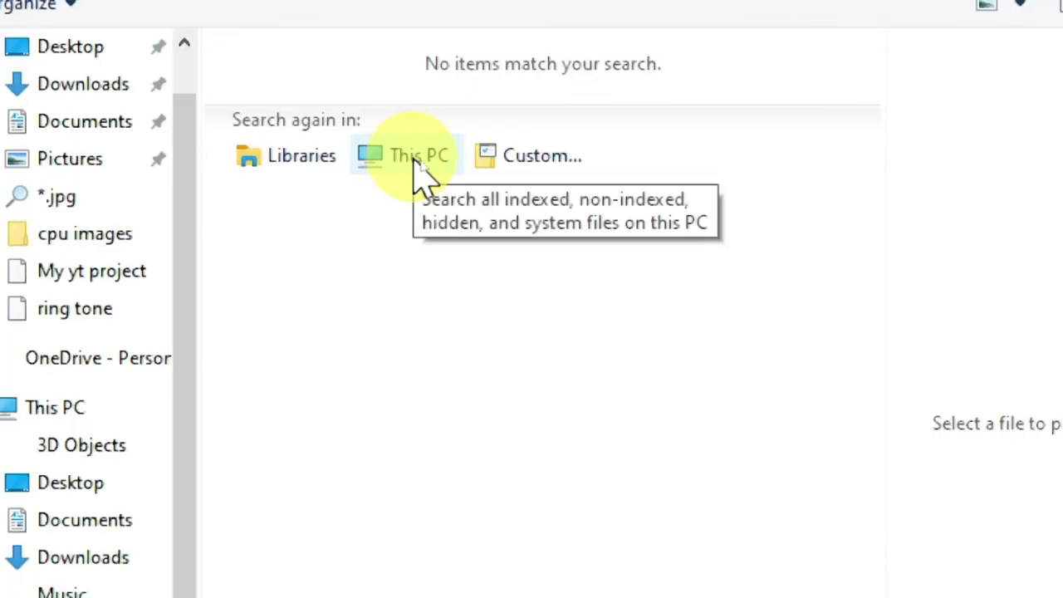
pyautogui.click(420, 166)
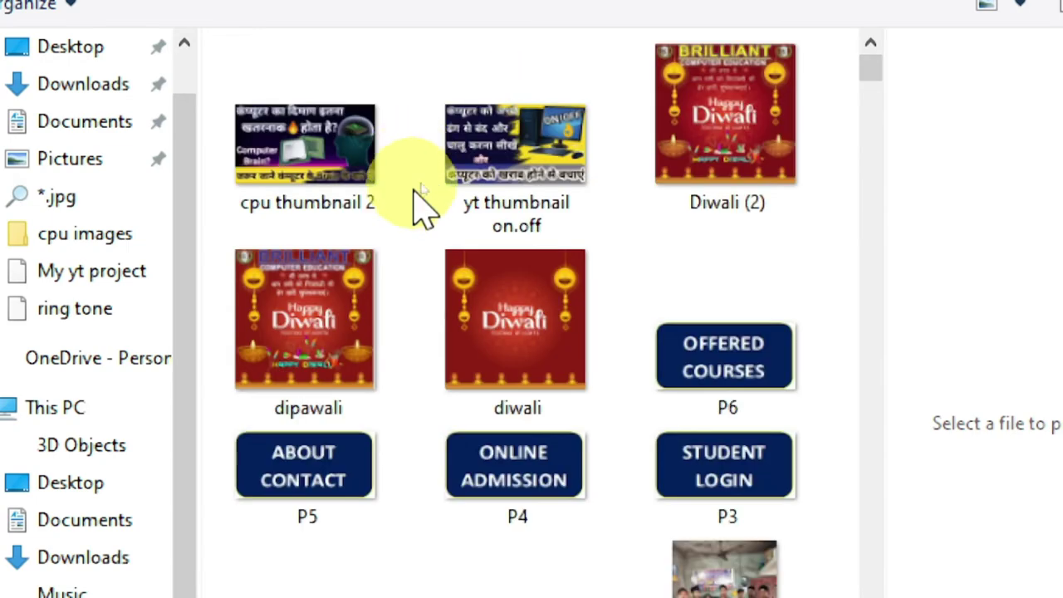
# Step: Choose the one-high-school-girl-student-laptop picture from the search results as the desktop background and close Settings
pyautogui.scroll(-3, 430, 282)
pyautogui.click(369, 370)
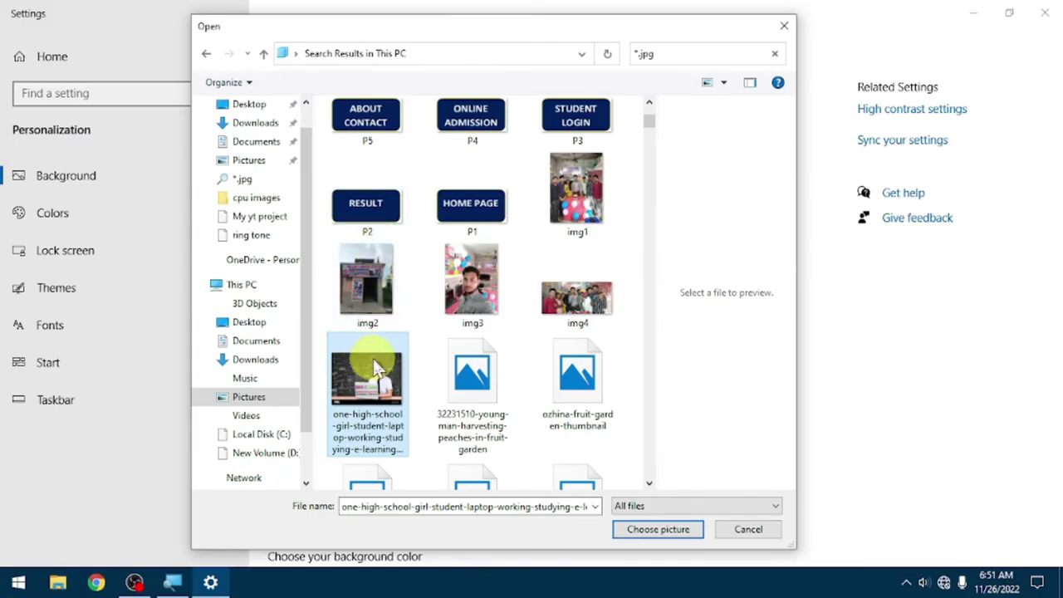
pyautogui.click(659, 529)
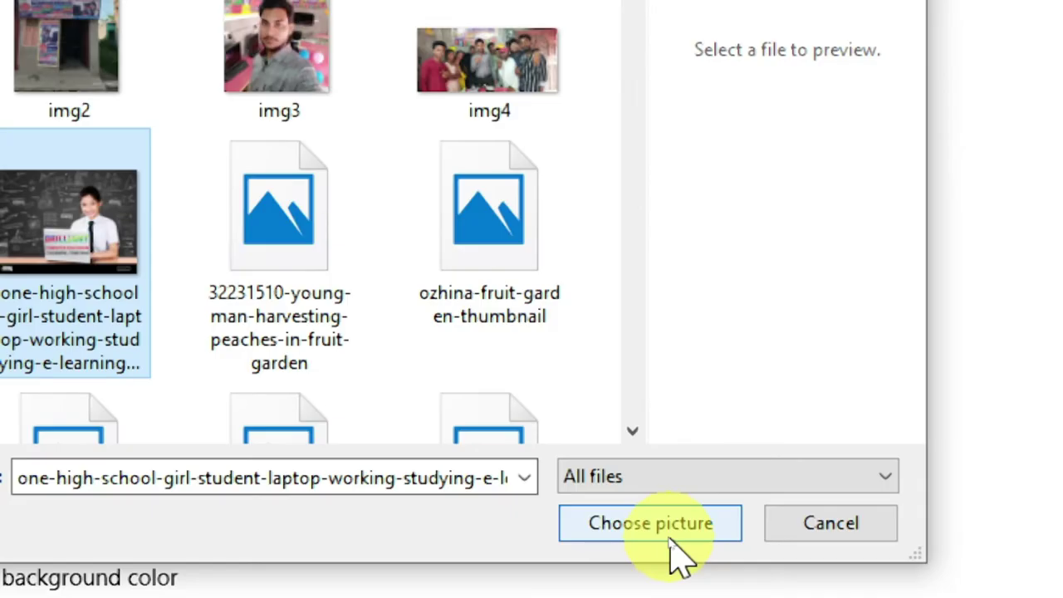
pyautogui.click(660, 530)
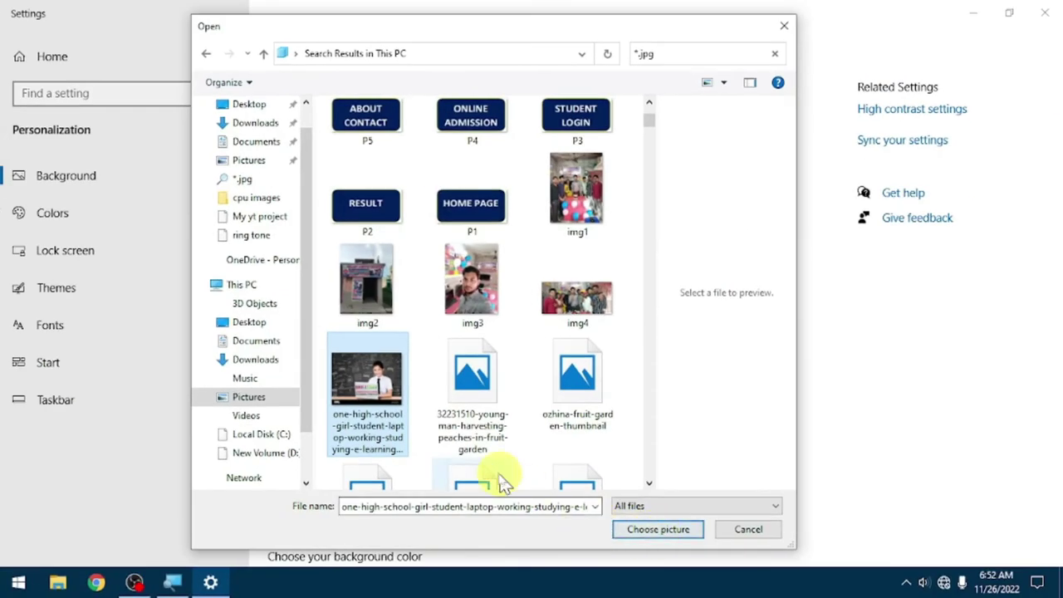
pyautogui.doubleClick(370, 397)
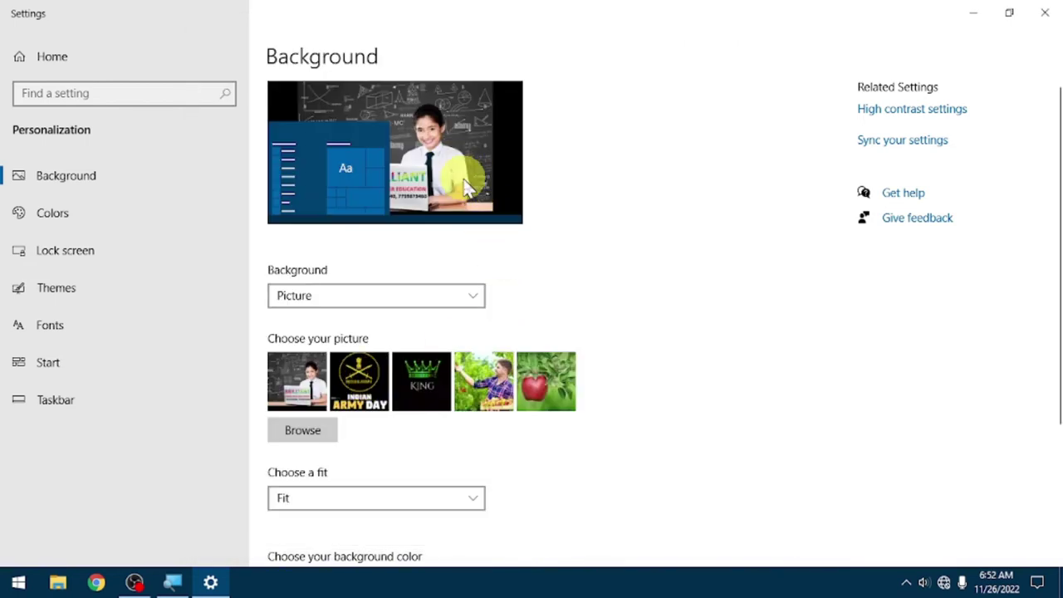
pyautogui.click(1045, 13)
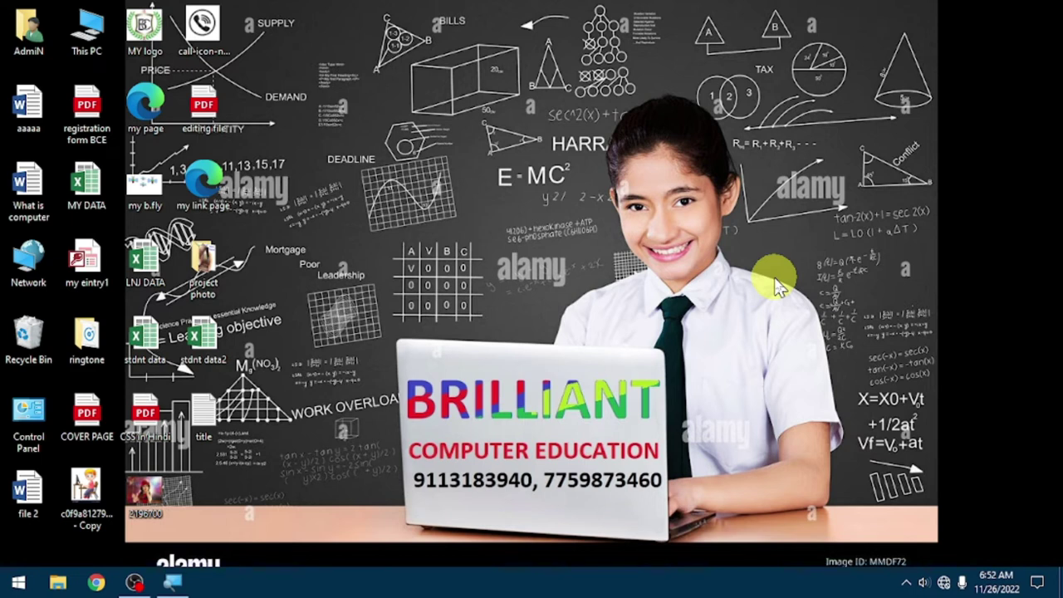
# Step: In the desktop personalization settings, change the background to the solid color Iris Spring and close Settings
pyautogui.rightClick(768, 221)
pyautogui.click(802, 407)
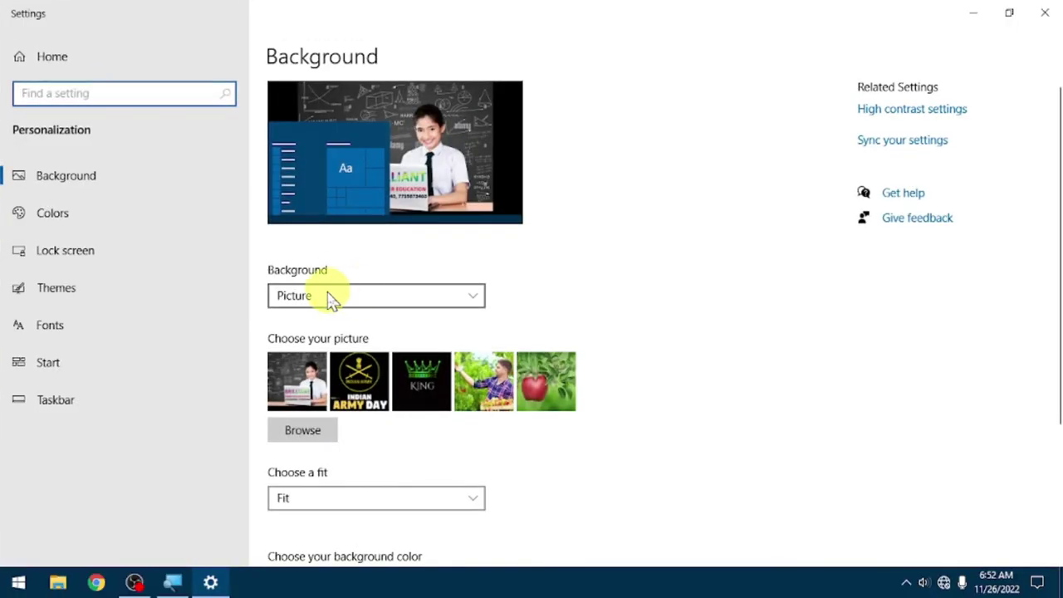
pyautogui.click(332, 296)
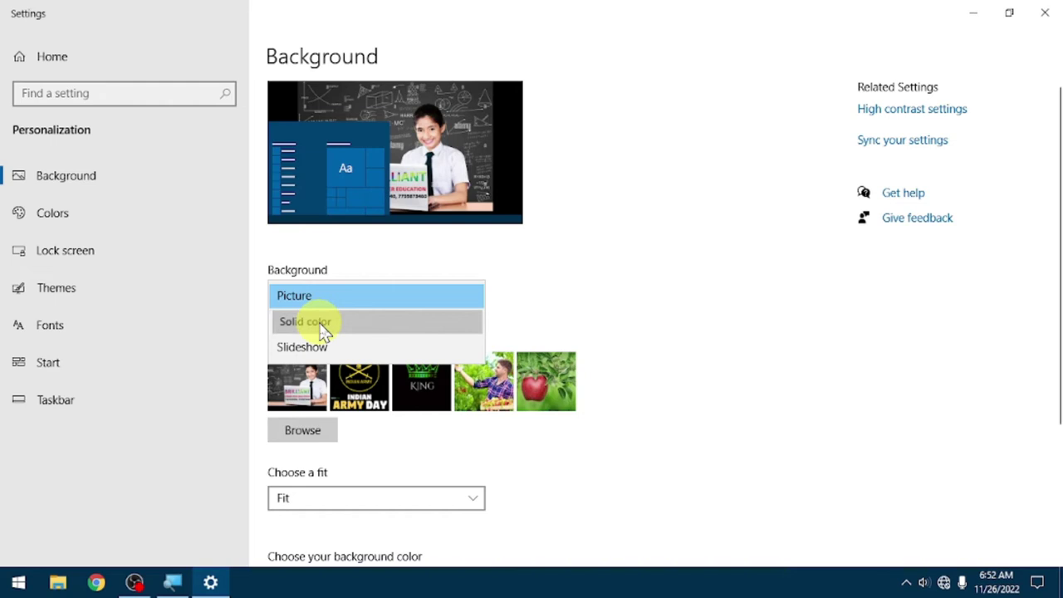
pyautogui.click(322, 330)
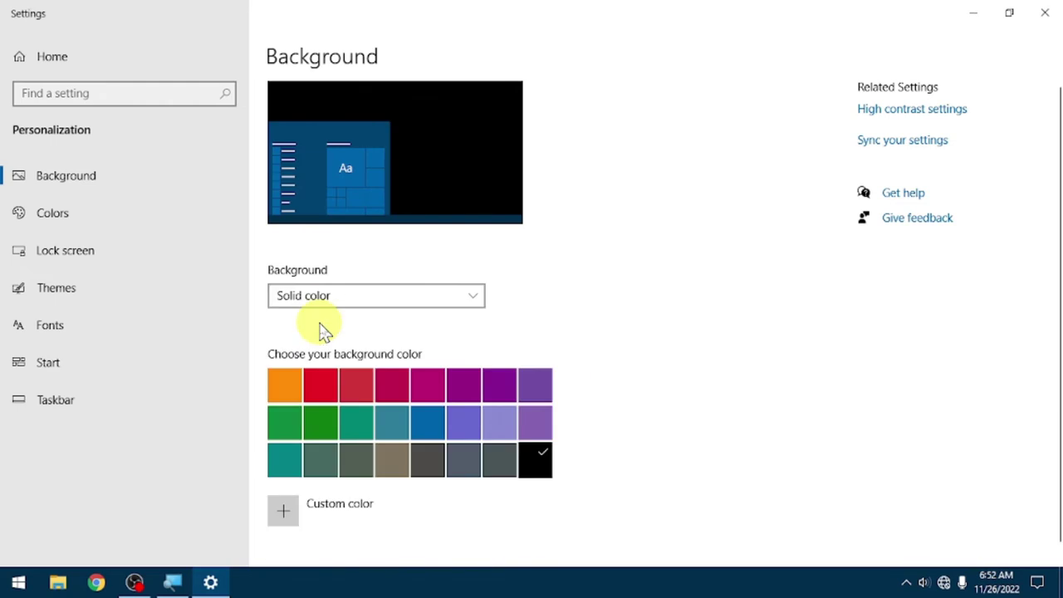
pyautogui.click(535, 390)
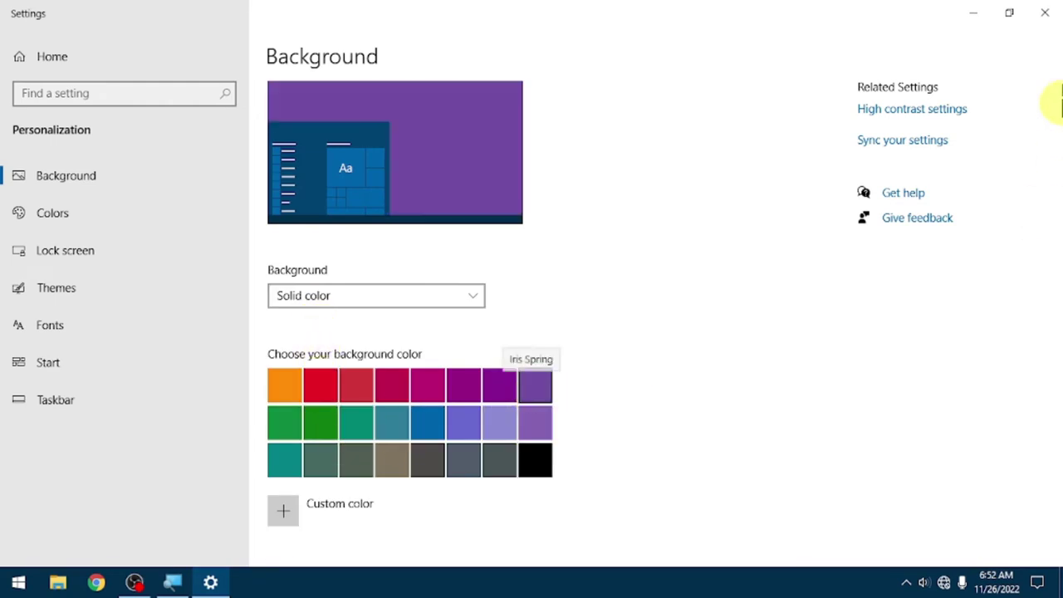
pyautogui.click(1045, 12)
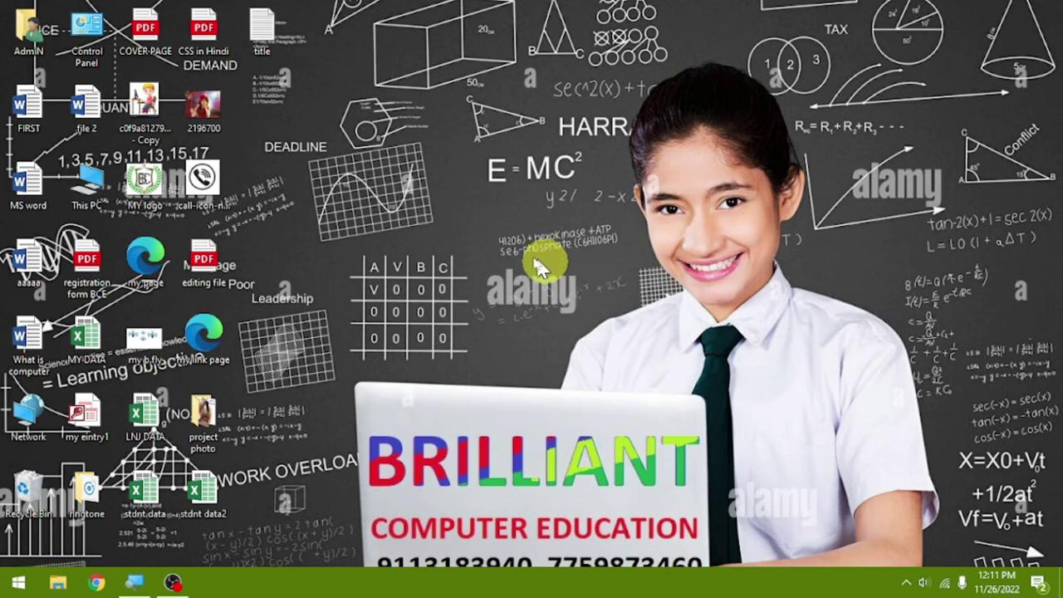
# Step: Open the desktop personalization settings and switch the background type from Picture to Slideshow
pyautogui.rightClick(518, 283)
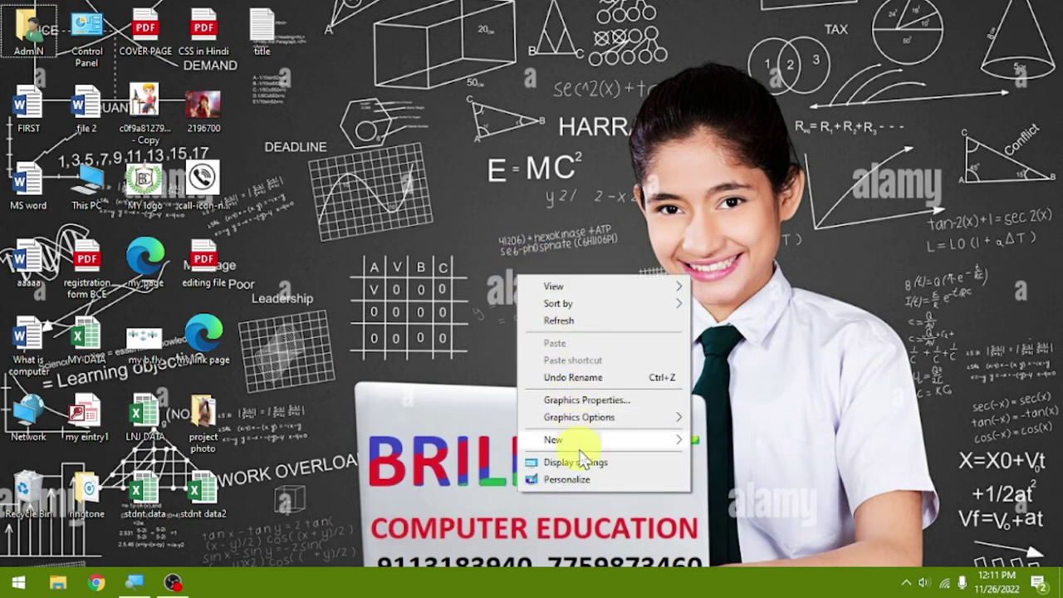
pyautogui.click(584, 482)
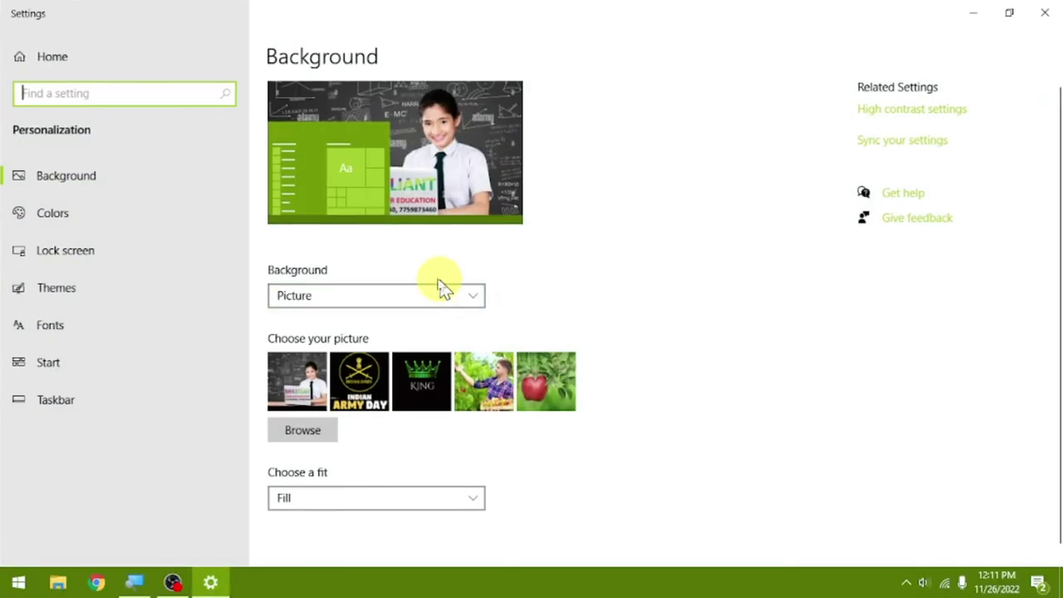
pyautogui.click(423, 297)
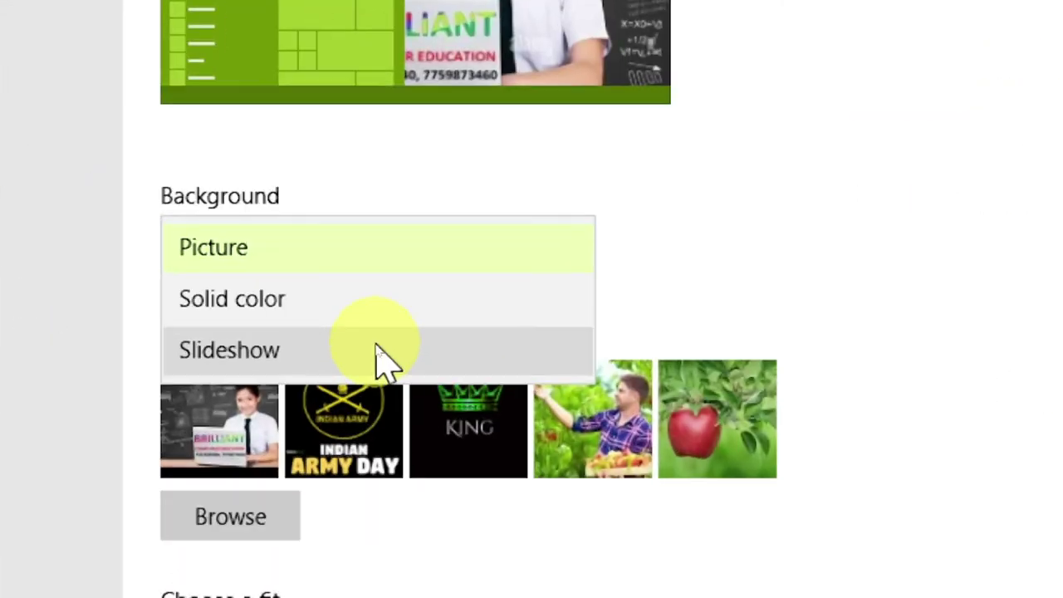
pyautogui.click(378, 353)
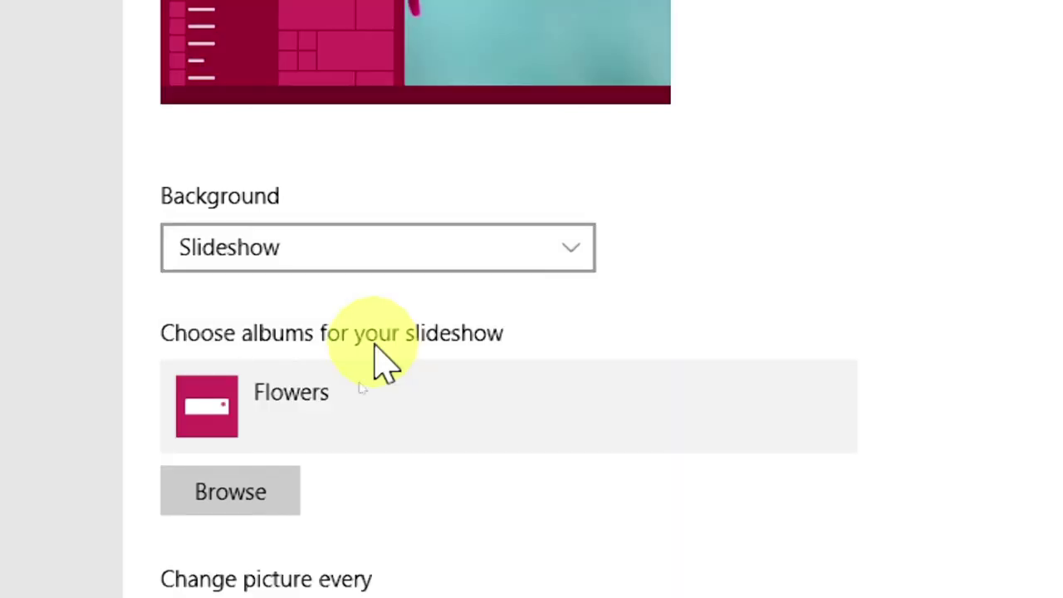
# Step: Review the slideshow interval options, choose to change the picture every 1 minute, and close Settings
pyautogui.scroll(-2, 357, 499)
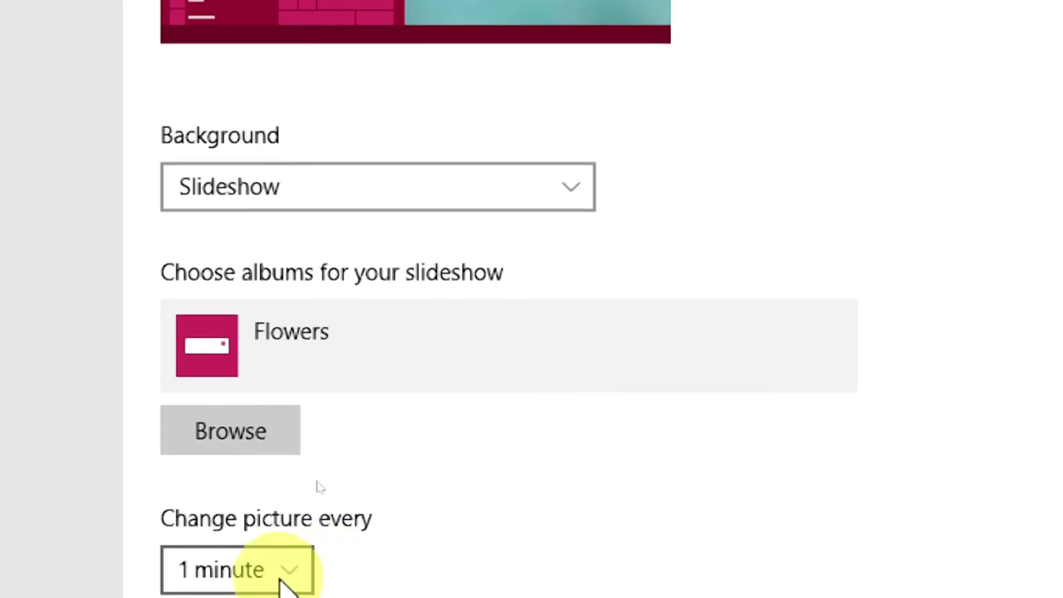
pyautogui.scroll(-1, 241, 585)
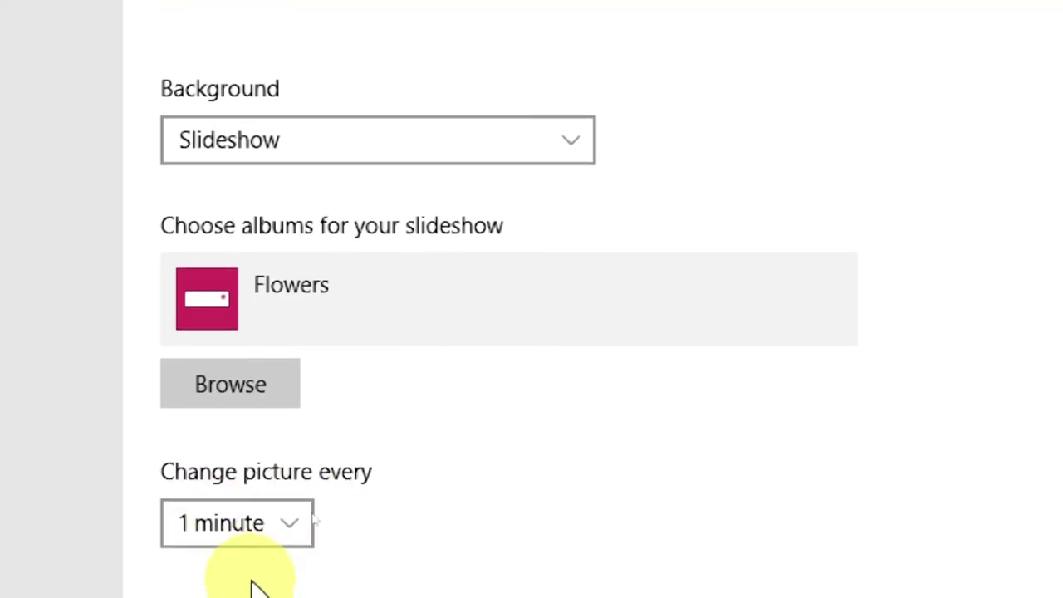
pyautogui.click(273, 522)
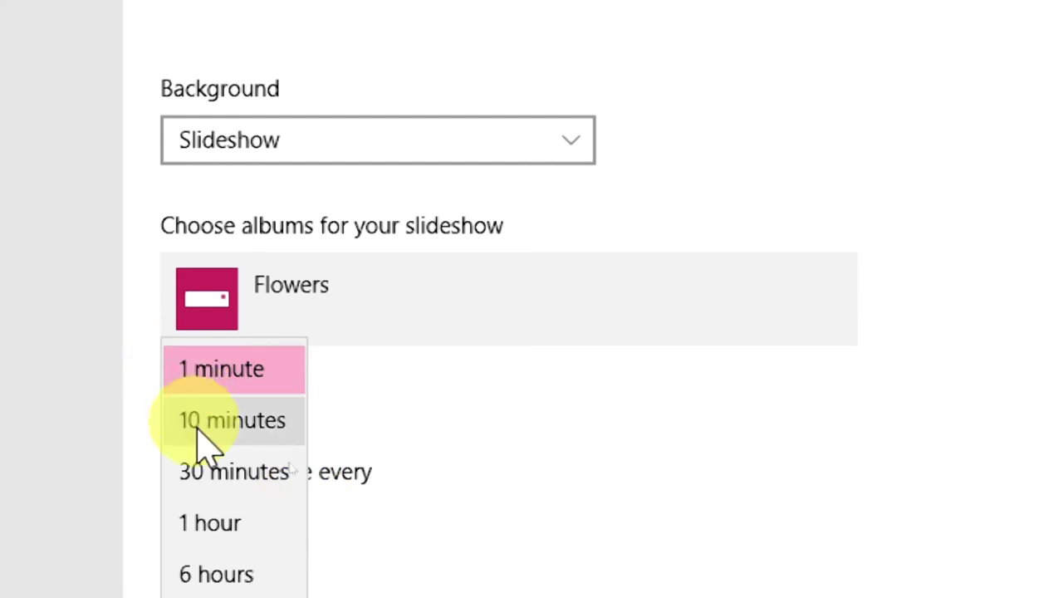
pyautogui.scroll(-1, 208, 565)
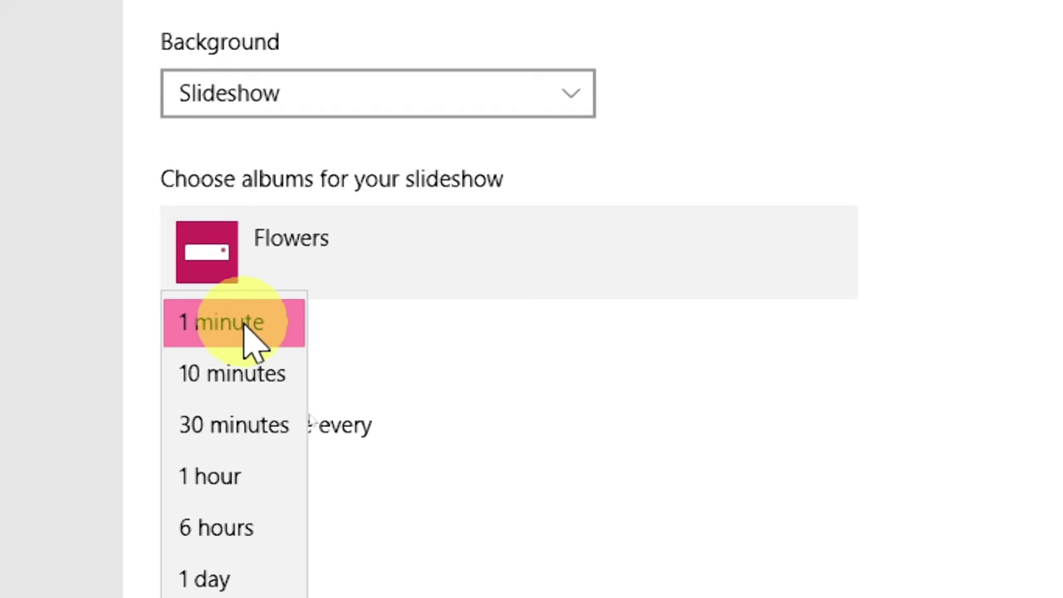
pyautogui.scroll(-1, 214, 507)
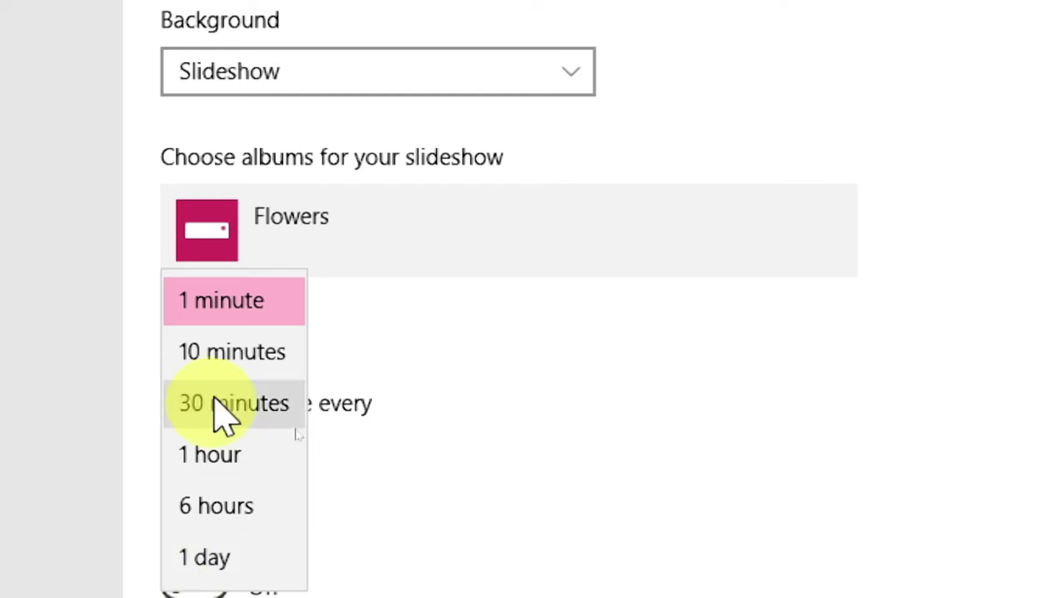
pyautogui.click(241, 309)
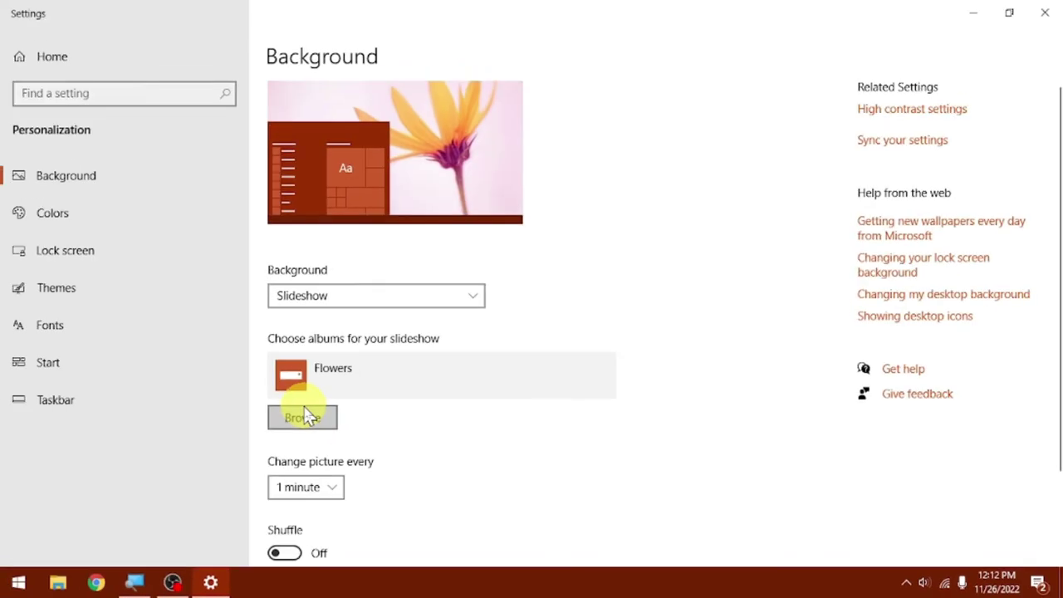
pyautogui.click(1045, 13)
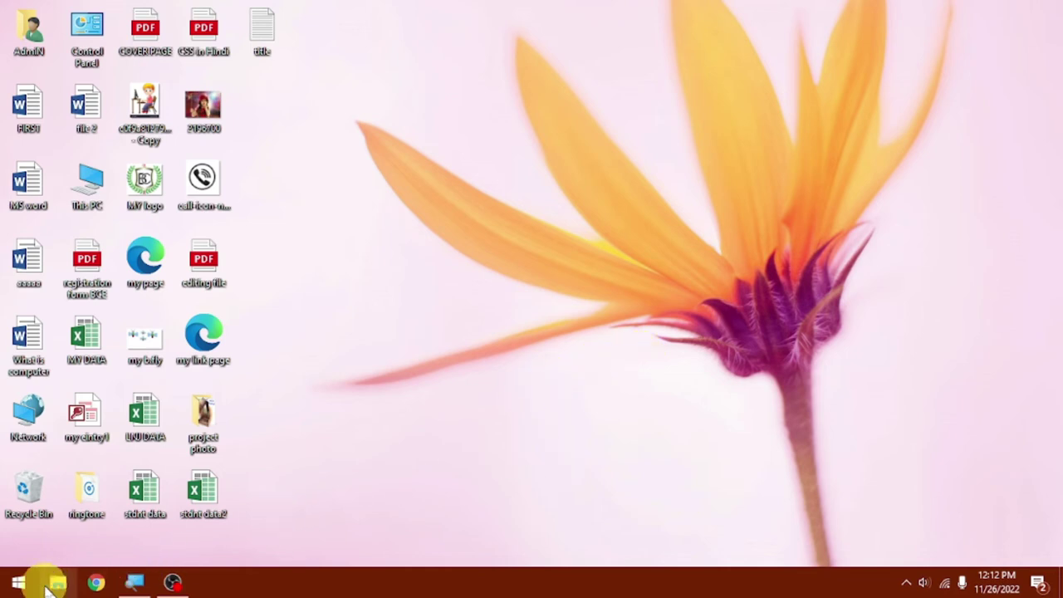
# Step: Search the computer for "this", open This PC from the results, and close its window
pyautogui.click(20, 583)
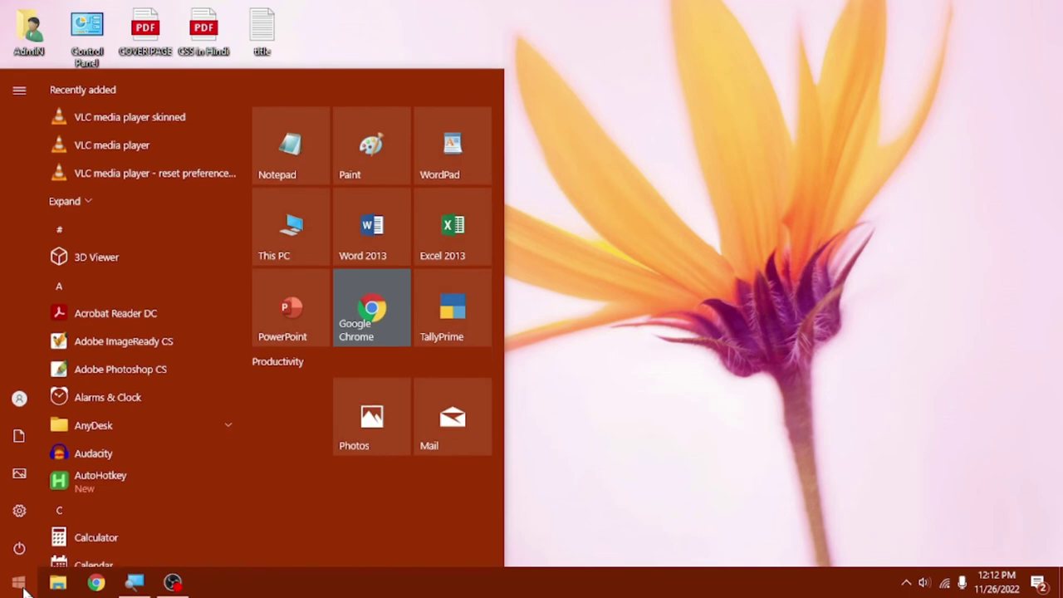
pyautogui.write('this')
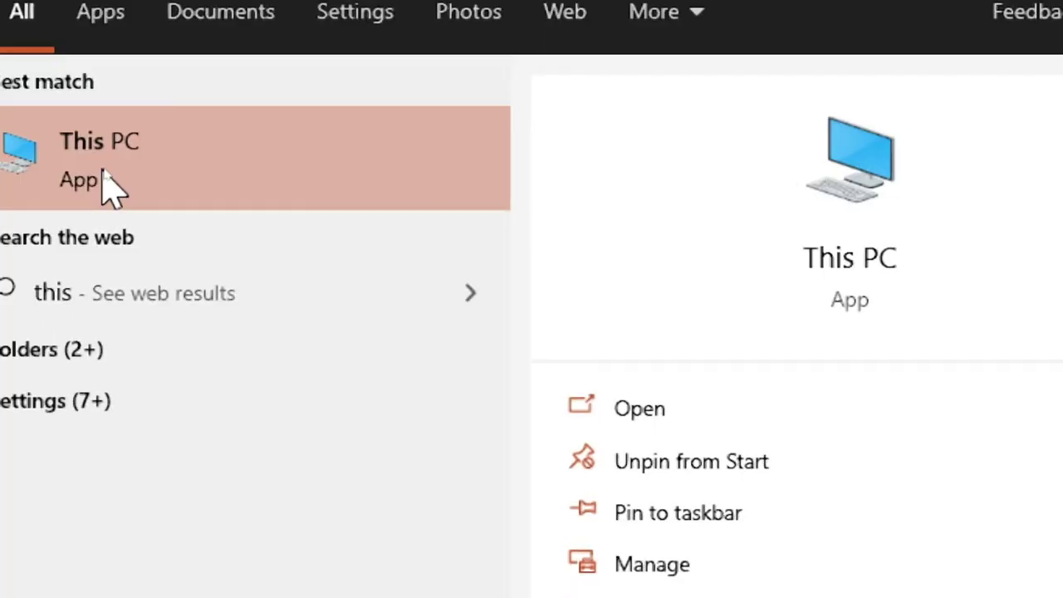
pyautogui.click(81, 160)
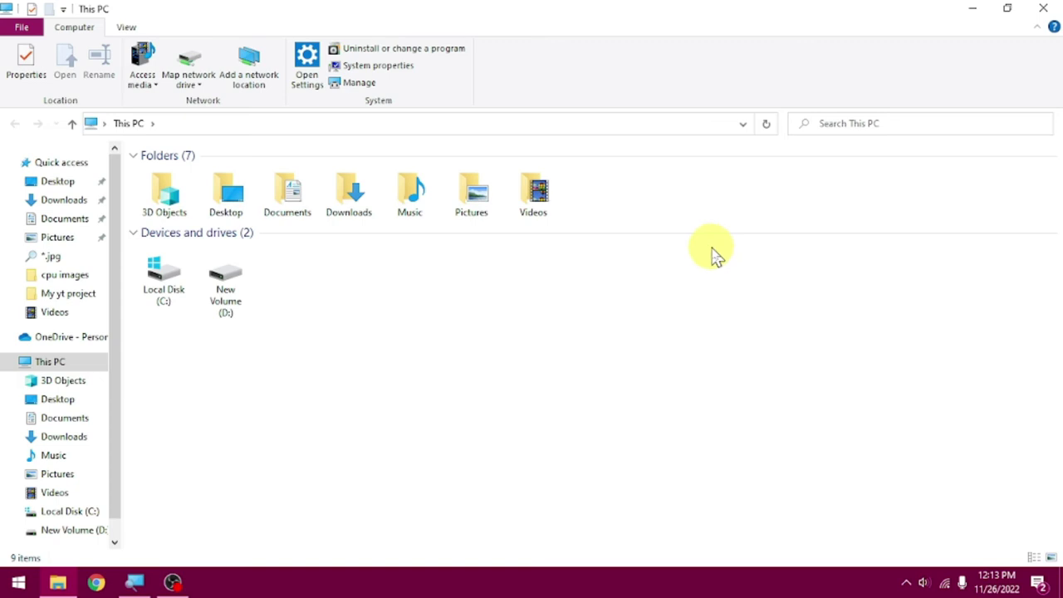
pyautogui.click(1042, 9)
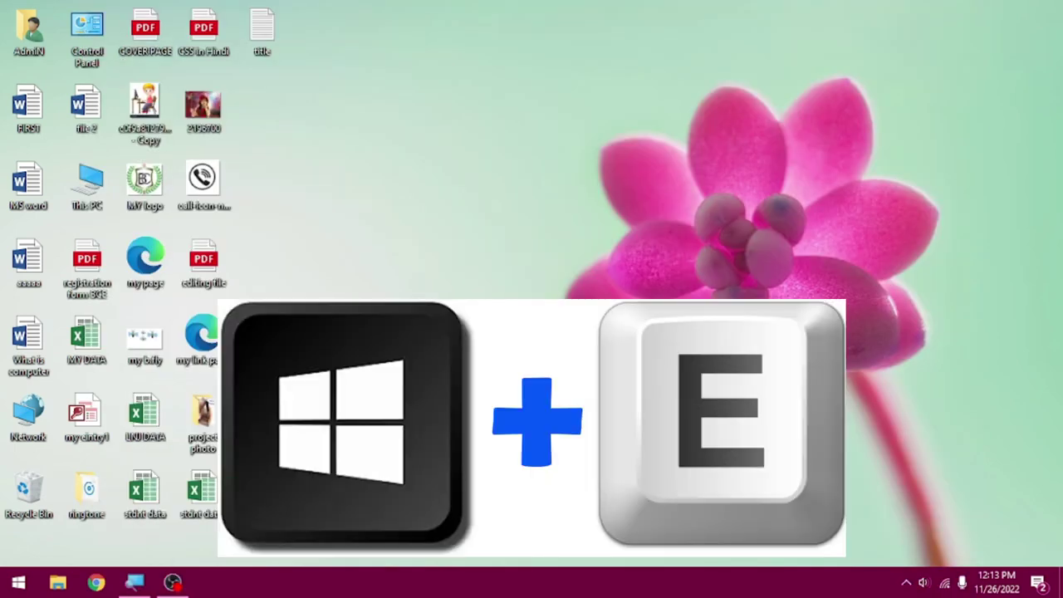
# Step: Open File Explorer at This PC and search it for *.jpg files
pyautogui.press('super+e')
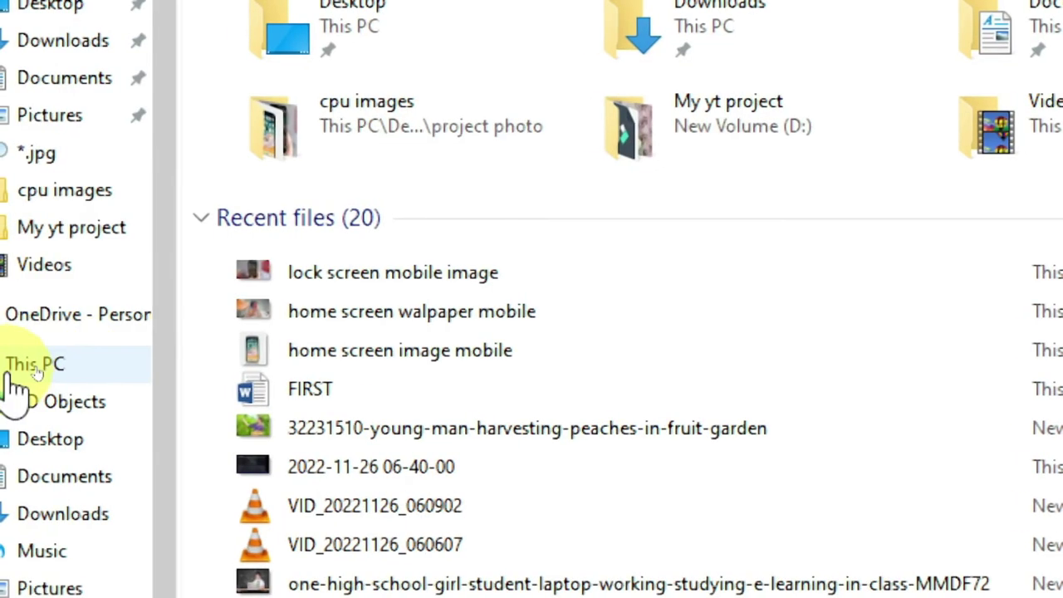
pyautogui.click(25, 371)
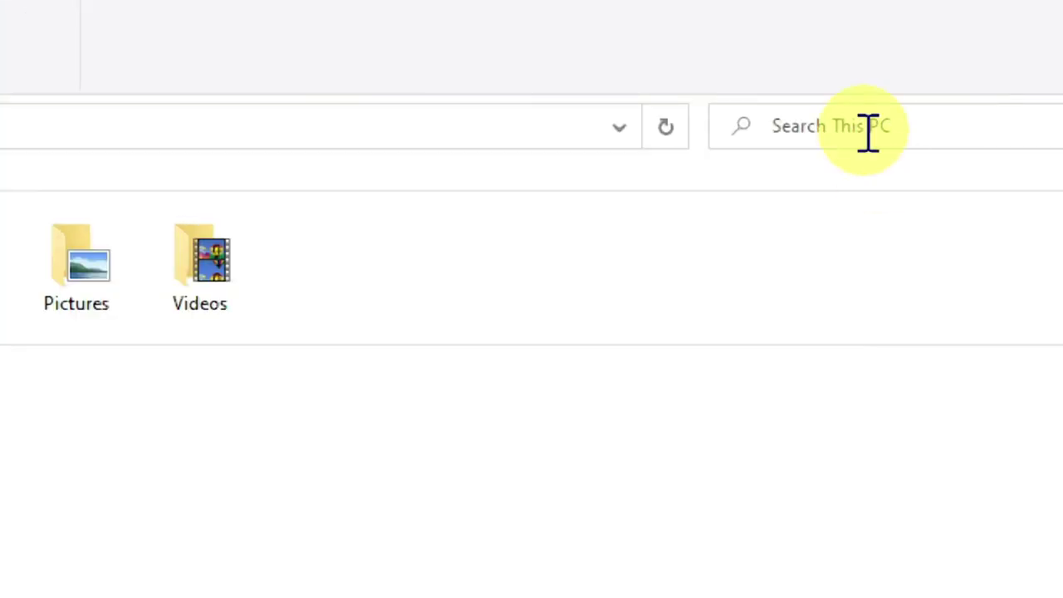
pyautogui.click(867, 133)
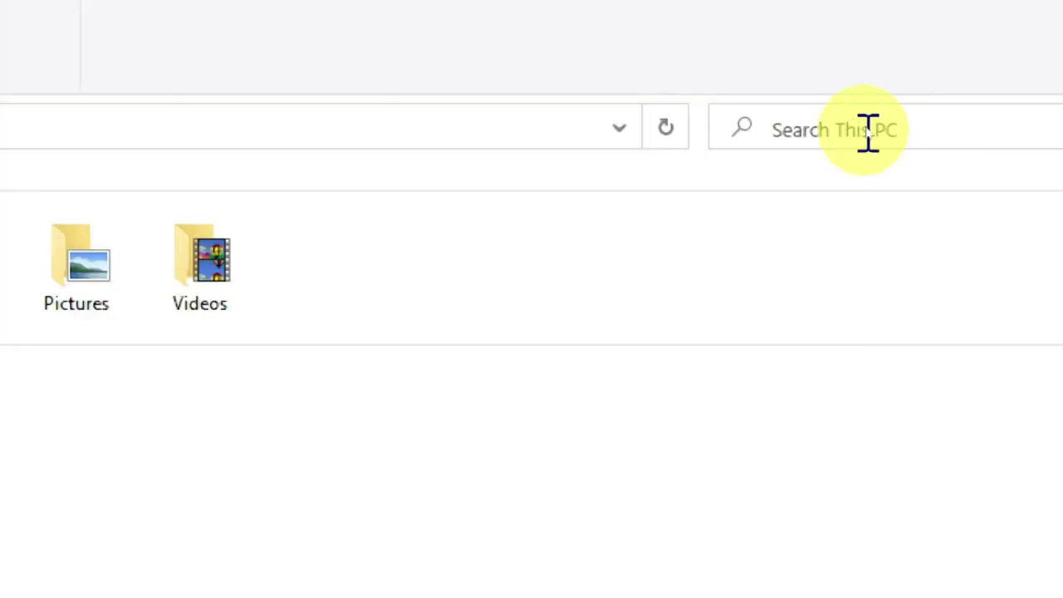
pyautogui.write('*.j')
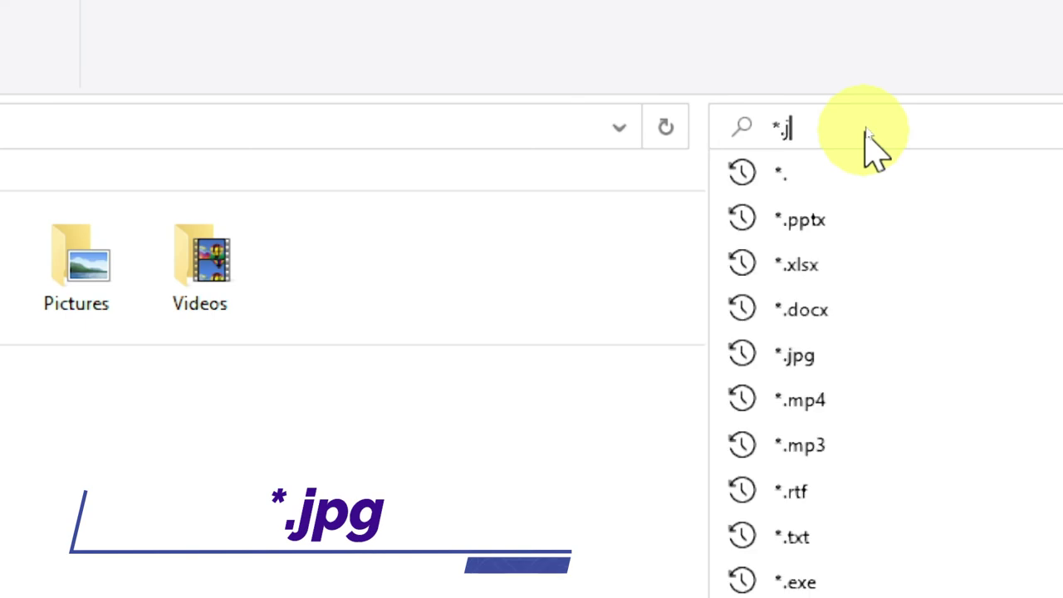
pyautogui.write('pg')
pyautogui.press('Return')
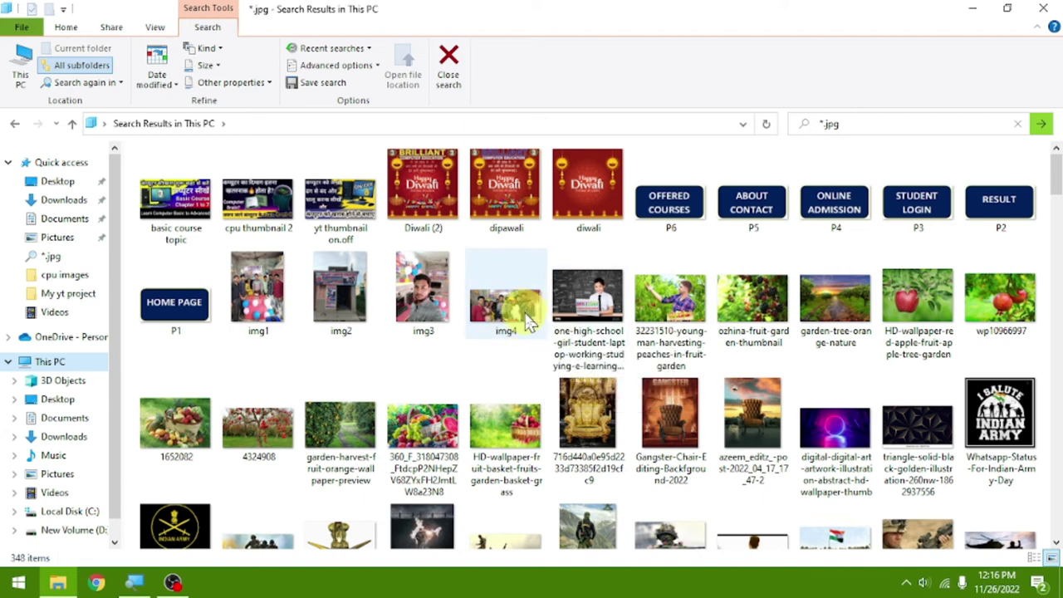
# Step: Select the student-laptop, peach-harvesting man, garden-harvest, 360_F_318047308 fruit, digital-art, 4324908 and 1652082 pictures together in the search results
pyautogui.click(591, 309)
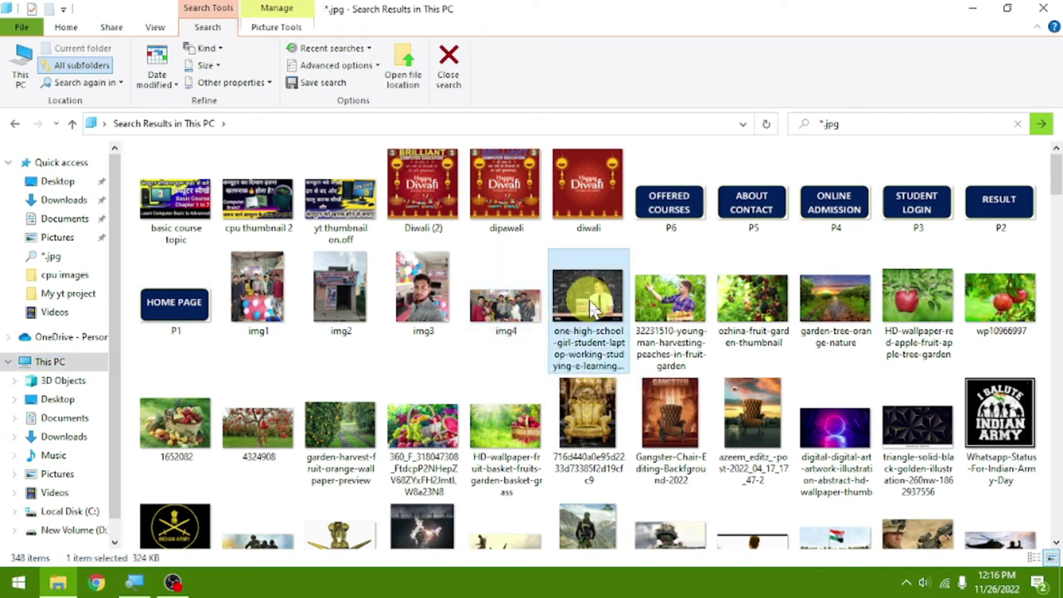
pyautogui.keyDown('ctrl'); pyautogui.click(669, 299); pyautogui.keyUp('ctrl')
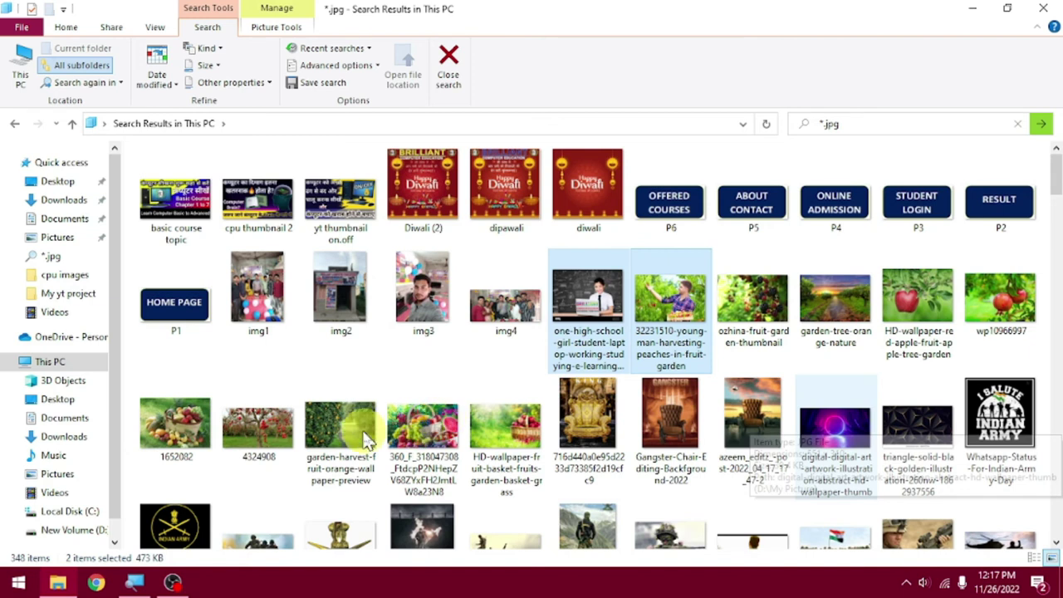
pyautogui.keyDown('ctrl'); pyautogui.click(341, 427); pyautogui.keyUp('ctrl')
pyautogui.keyDown('ctrl'); pyautogui.click(422, 427); pyautogui.keyUp('ctrl')
pyautogui.keyDown('ctrl'); pyautogui.click(835, 428); pyautogui.keyUp('ctrl')
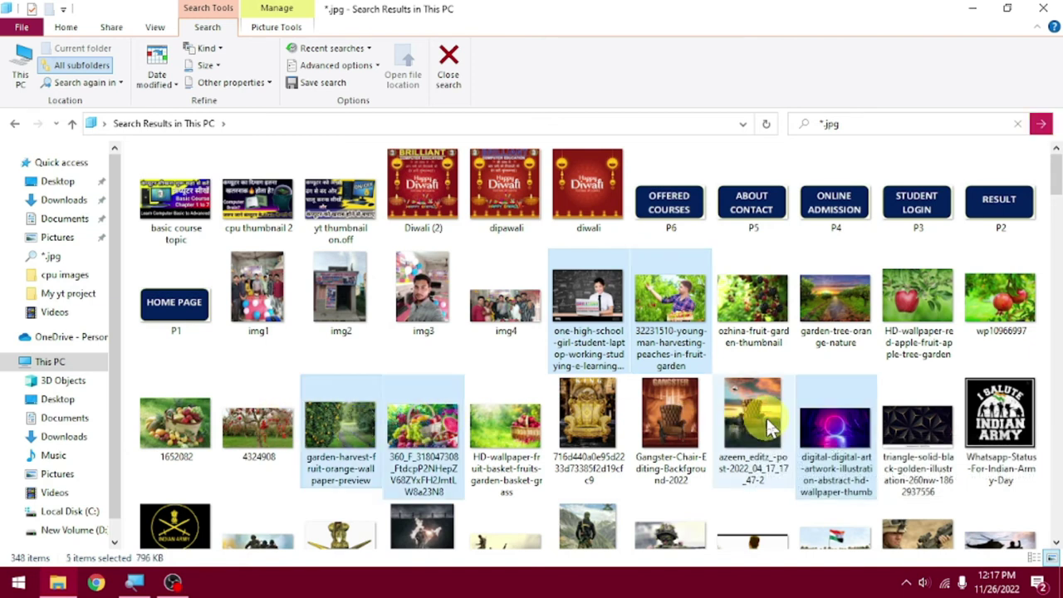
pyautogui.keyDown('ctrl'); pyautogui.click(266, 427); pyautogui.keyUp('ctrl')
pyautogui.keyDown('ctrl'); pyautogui.click(174, 427); pyautogui.keyUp('ctrl')
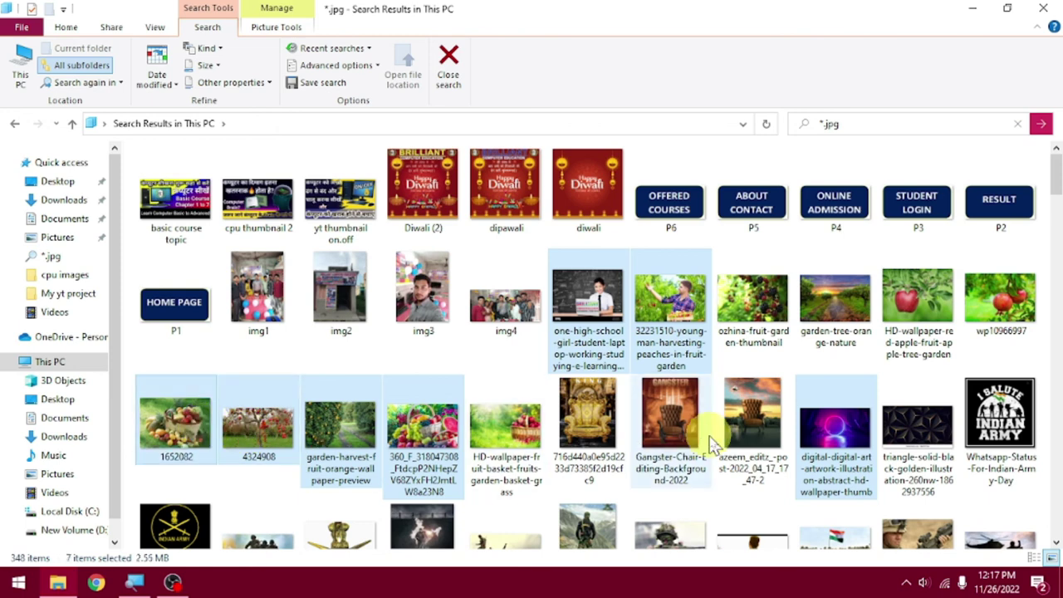
# Step: Add the grunge-textured flag, f3e1102c01450c0, indian-flag-4k, indian-army-recruitment, 32bf571846e3057 and Big-Salute-to-Indian-Army pictures to the selection
pyautogui.scroll(-2, 713, 444)
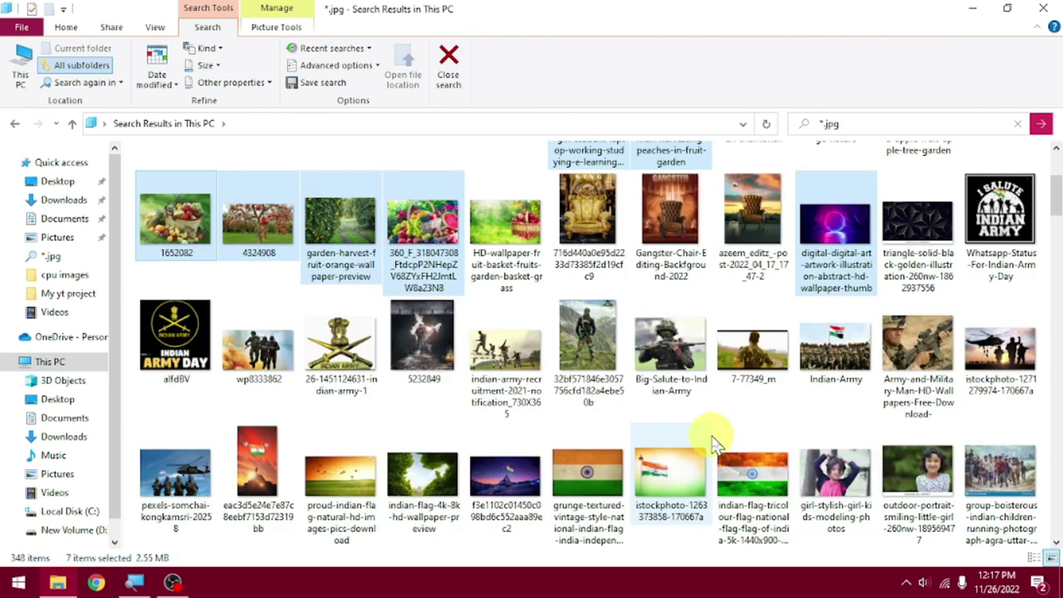
pyautogui.scroll(2, 713, 444)
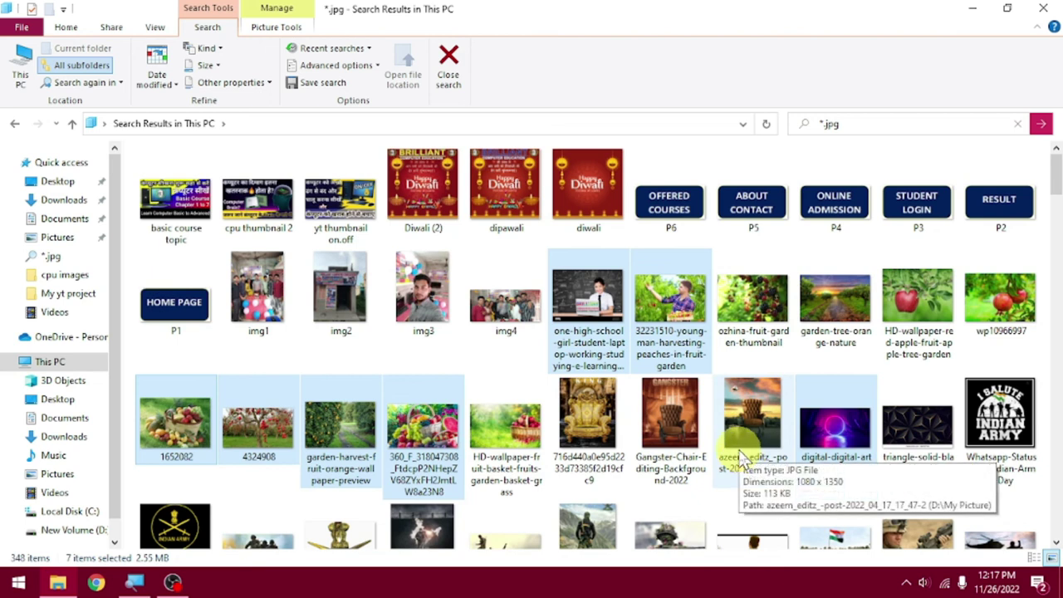
pyautogui.scroll(-2, 746, 461)
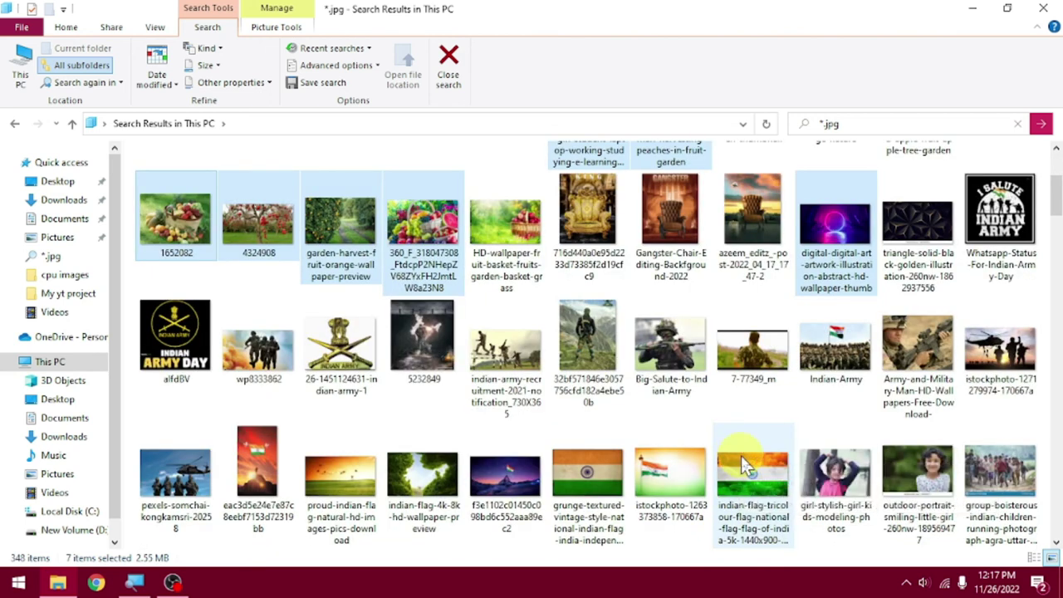
pyautogui.keyDown('ctrl'); pyautogui.click(586, 490); pyautogui.keyUp('ctrl')
pyautogui.keyDown('ctrl'); pyautogui.click(505, 482); pyautogui.keyUp('ctrl')
pyautogui.keyDown('ctrl'); pyautogui.click(424, 482); pyautogui.keyUp('ctrl')
pyautogui.keyDown('ctrl'); pyautogui.click(504, 392); pyautogui.keyUp('ctrl')
pyautogui.keyDown('ctrl'); pyautogui.click(504, 392); pyautogui.keyUp('ctrl')
pyautogui.keyDown('ctrl'); pyautogui.click(587, 357); pyautogui.keyUp('ctrl')
pyautogui.keyDown('ctrl'); pyautogui.click(664, 359); pyautogui.keyUp('ctrl')
pyautogui.keyDown('ctrl'); pyautogui.click(664, 358); pyautogui.keyUp('ctrl')
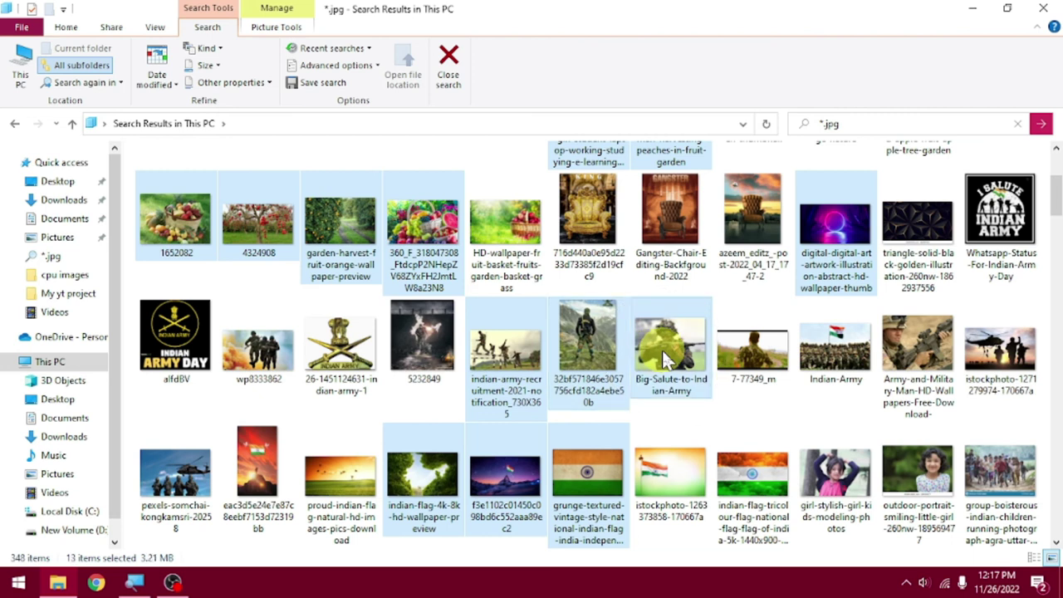
# Step: Set all the selected pictures as the desktop background and close the search results window
pyautogui.rightClick(615, 353)
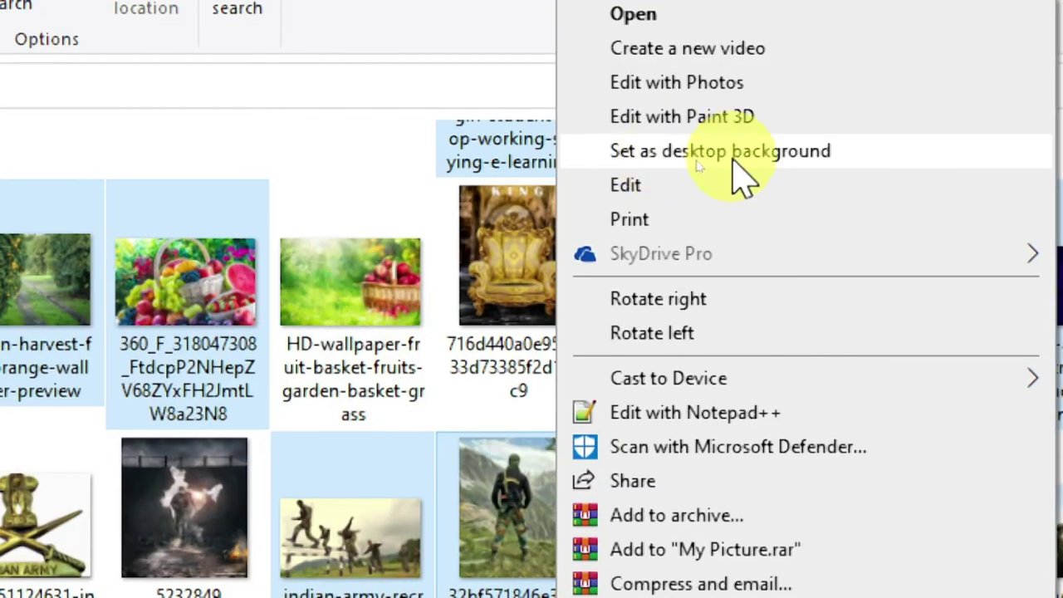
pyautogui.click(734, 160)
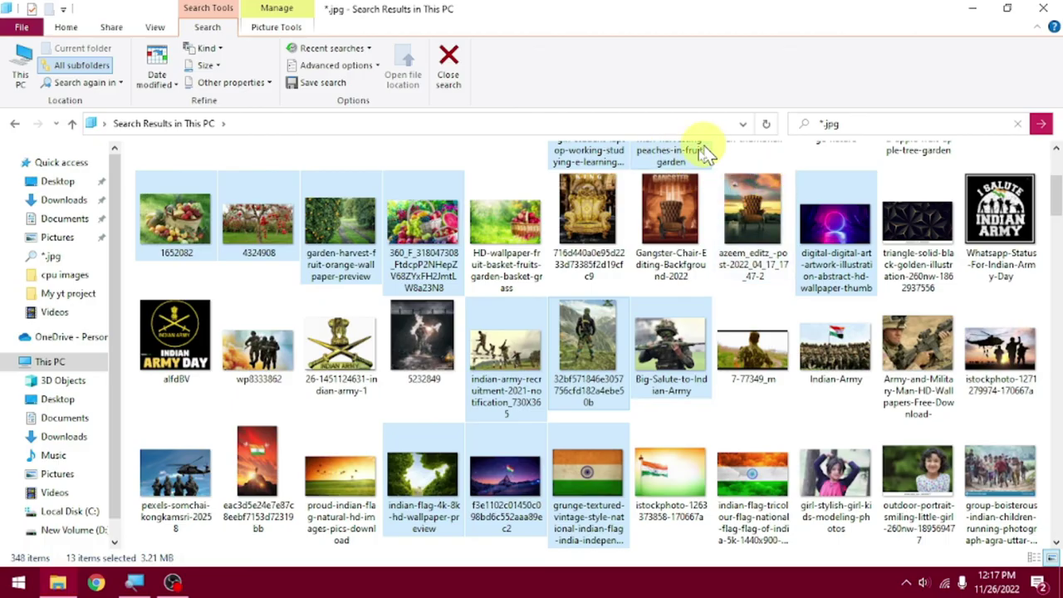
pyautogui.click(1048, 12)
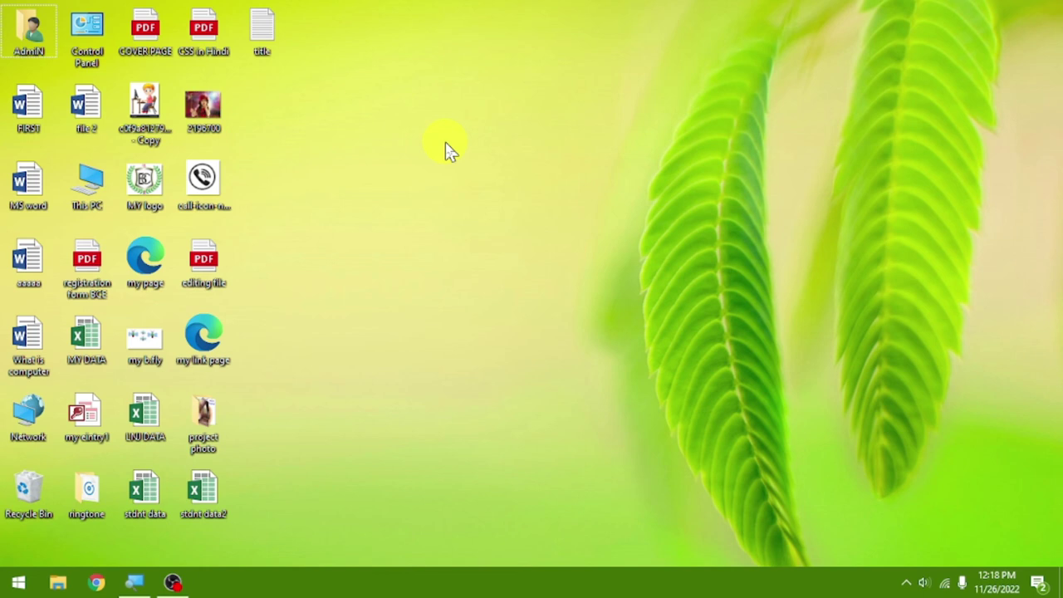
# Step: Advance the desktop slideshow to the next background twice
pyautogui.rightClick(506, 203)
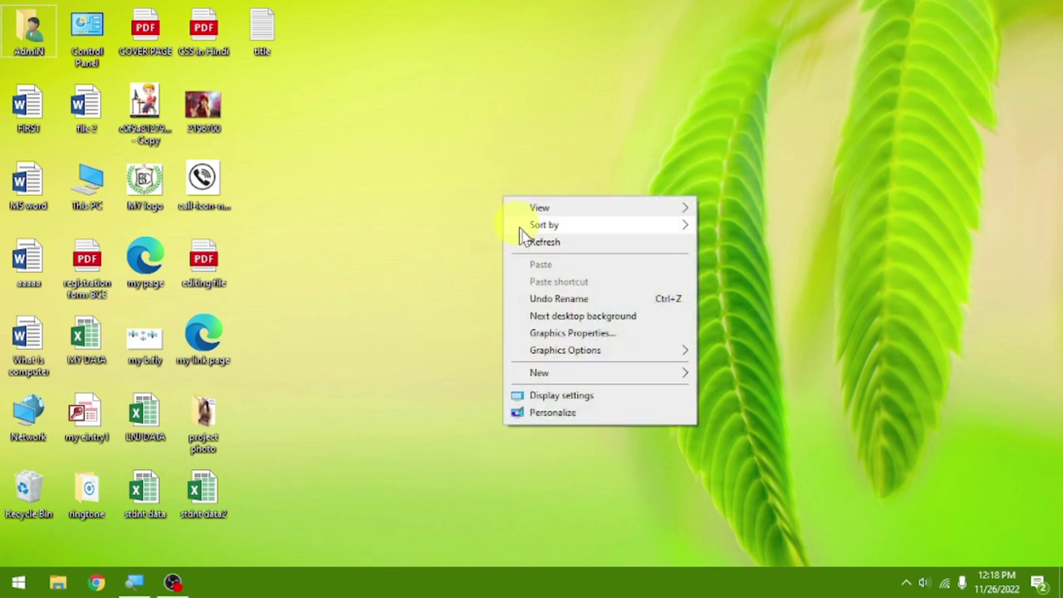
pyautogui.click(558, 314)
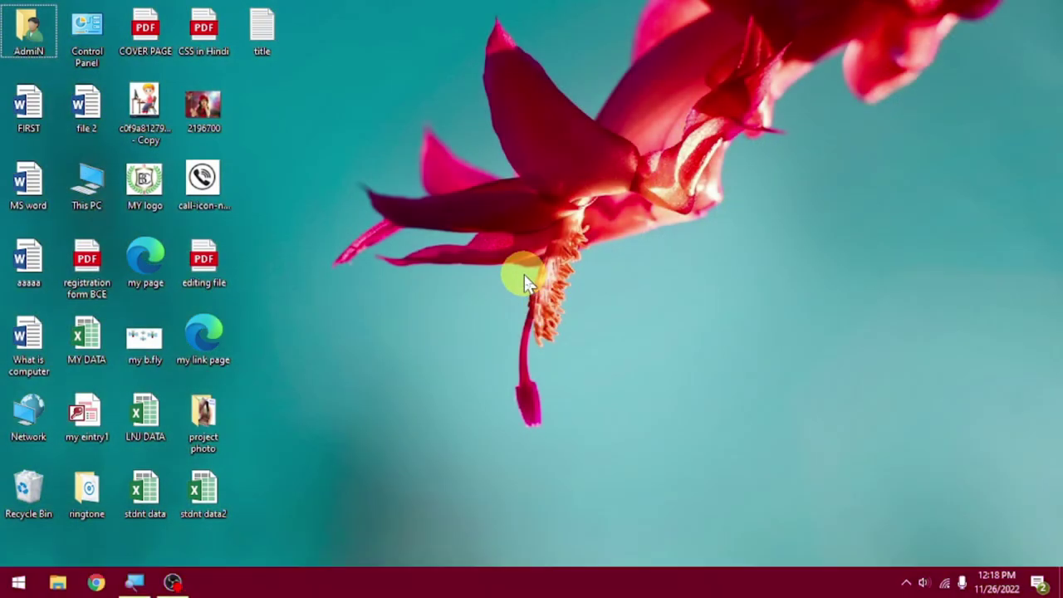
pyautogui.rightClick(573, 326)
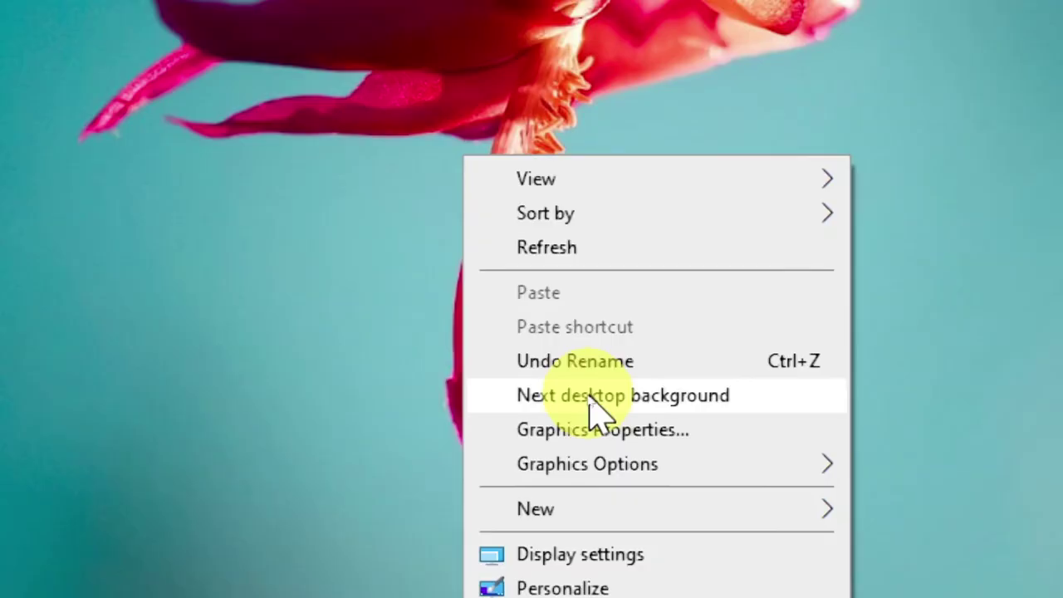
pyautogui.click(596, 397)
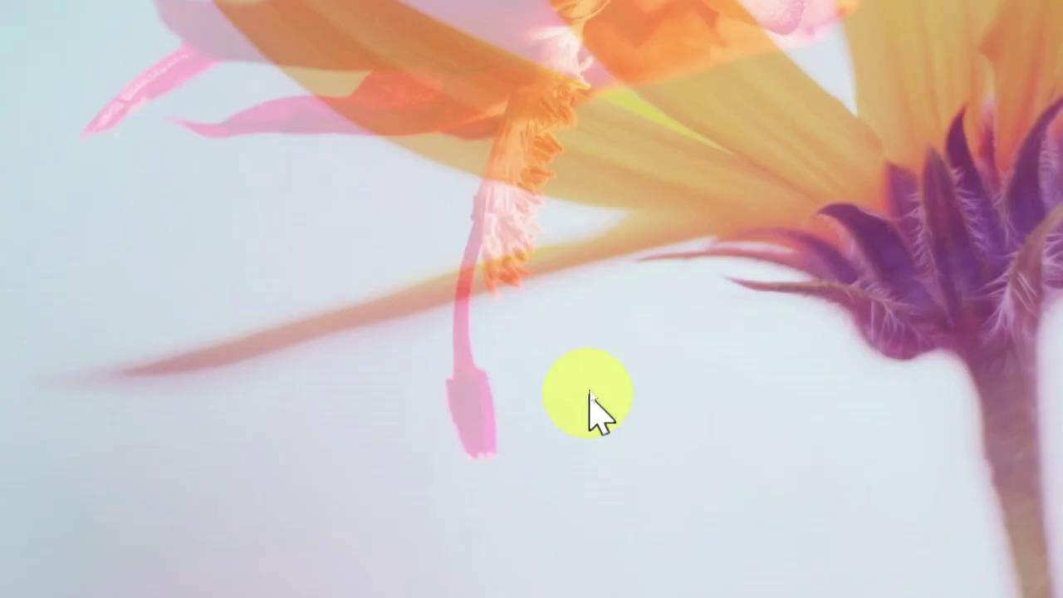